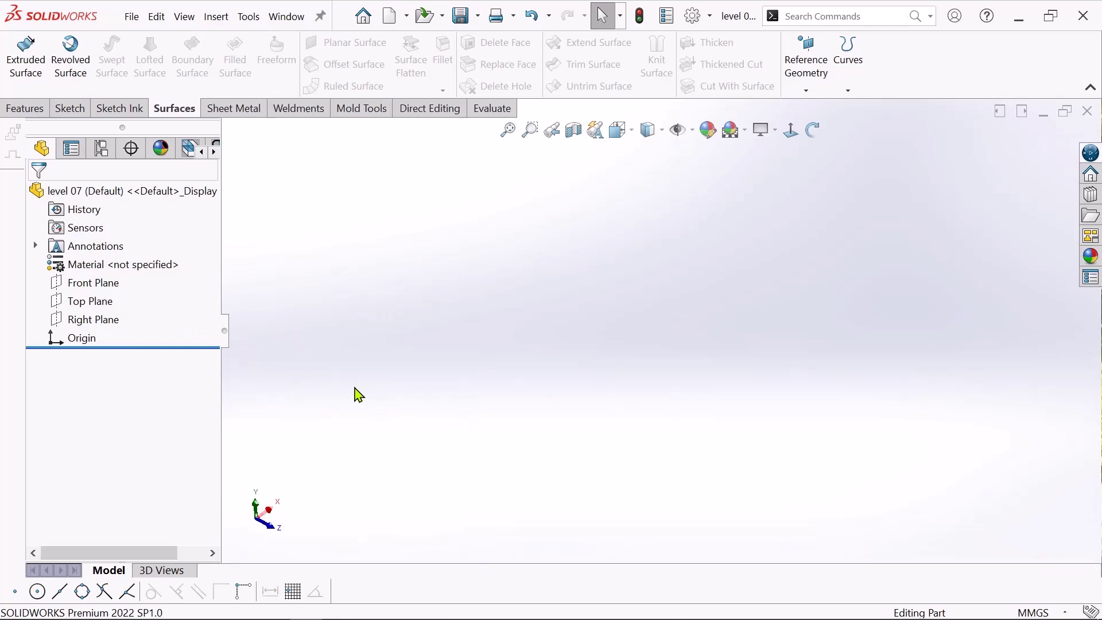
Begin a new sketch on the Front Plane from the FeatureManager tree.
{"action": "left_click", "coordinate": [78, 284]}
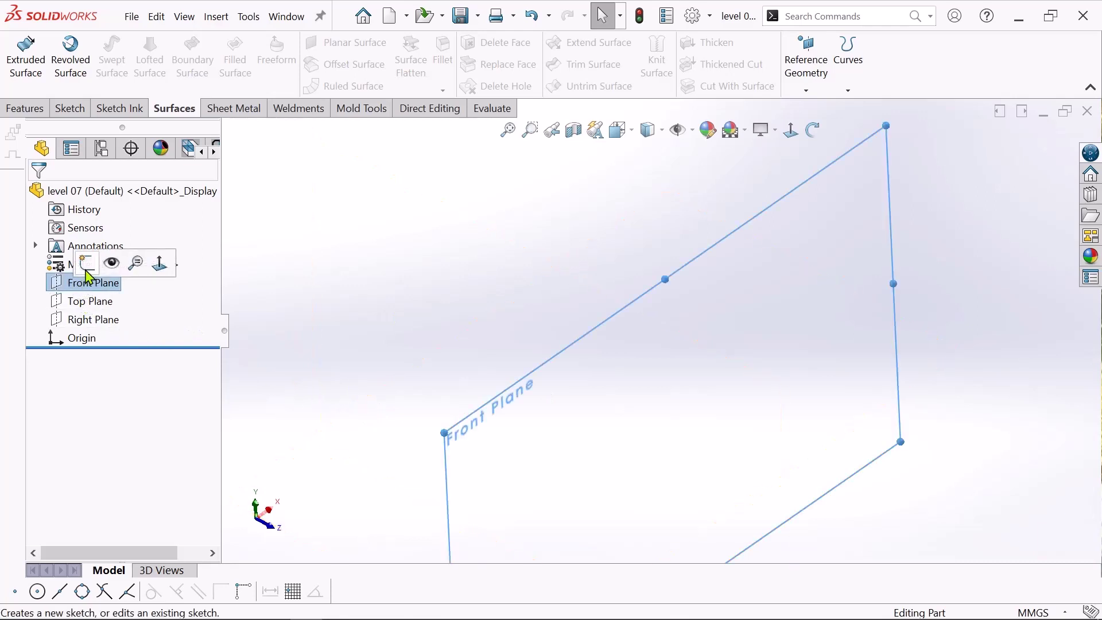
{"action": "left_click", "coordinate": [87, 263]}
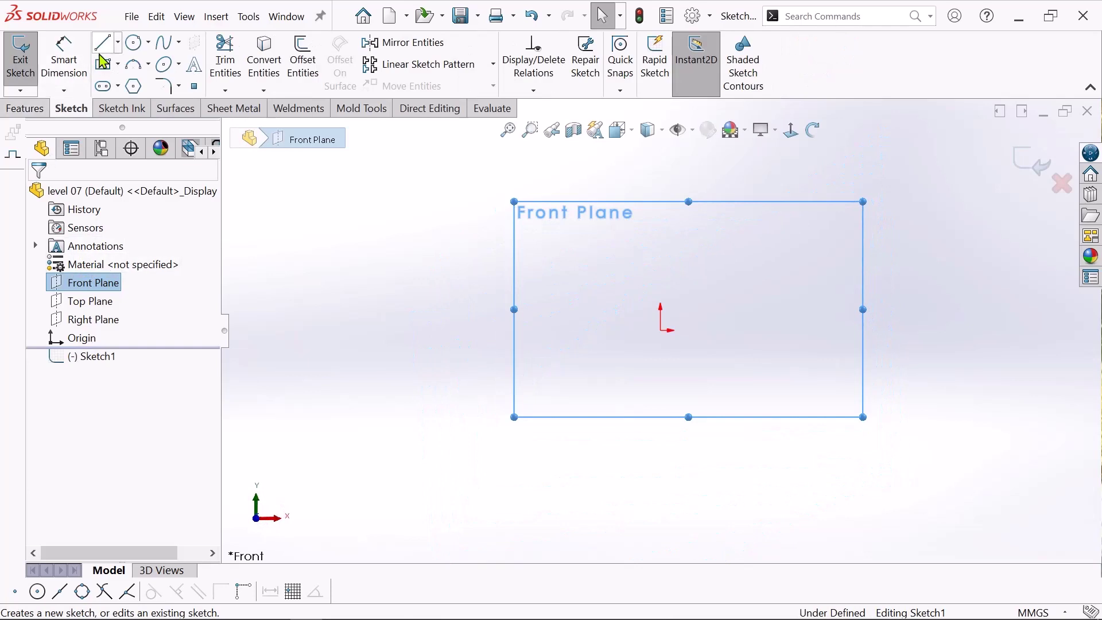
Draw a vertical construction centerline through the origin, about 148 mm long.
{"action": "left_click", "coordinate": [115, 47]}
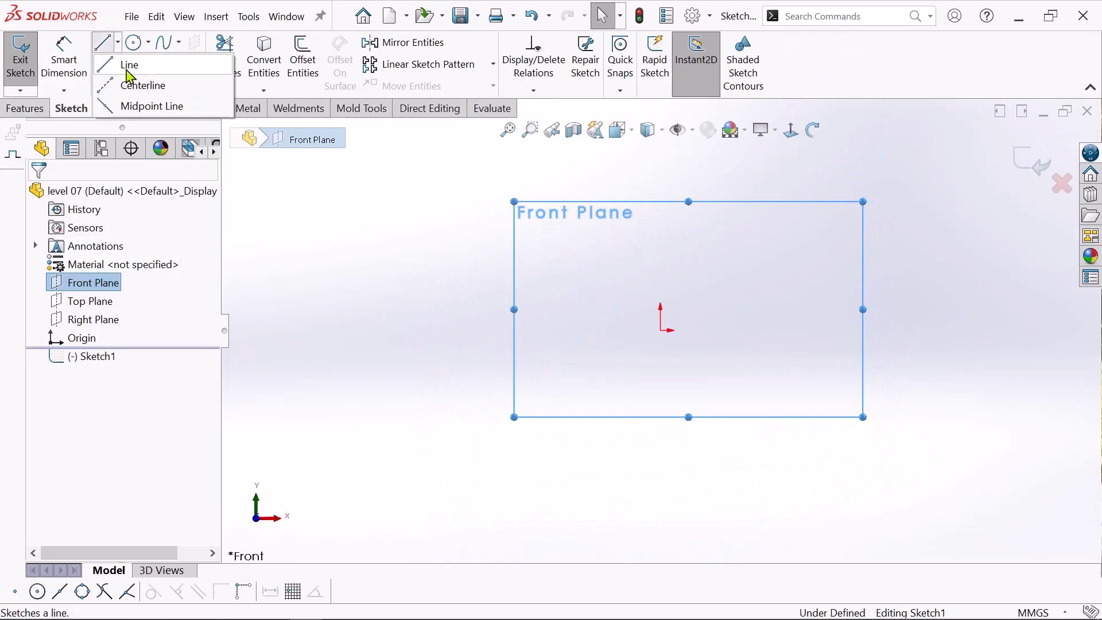
{"action": "left_click", "coordinate": [138, 87]}
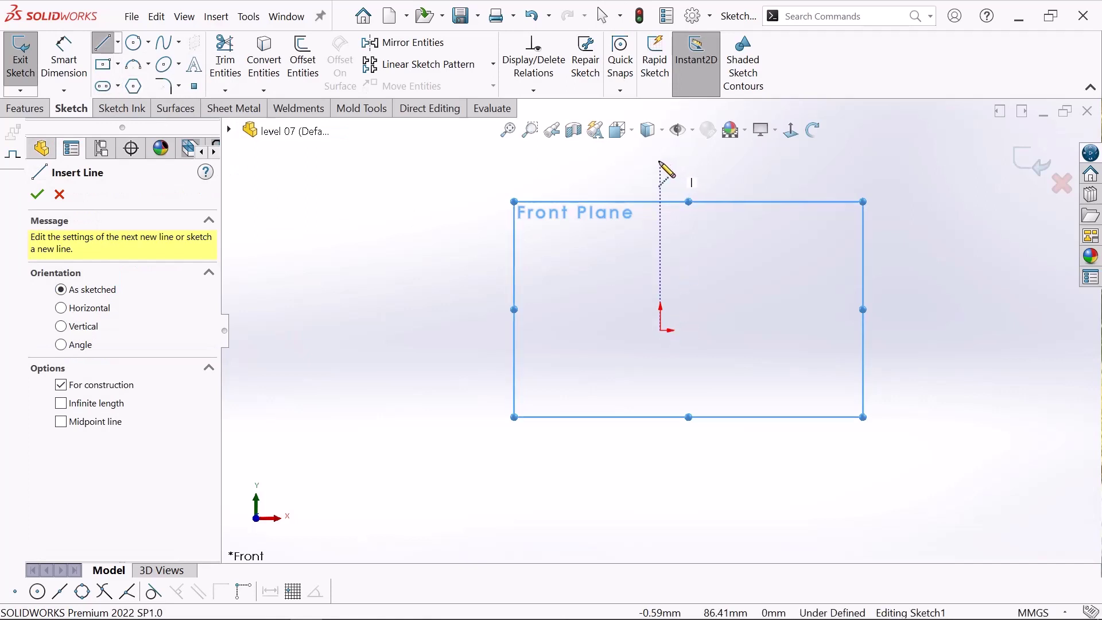
{"action": "left_click", "coordinate": [660, 163]}
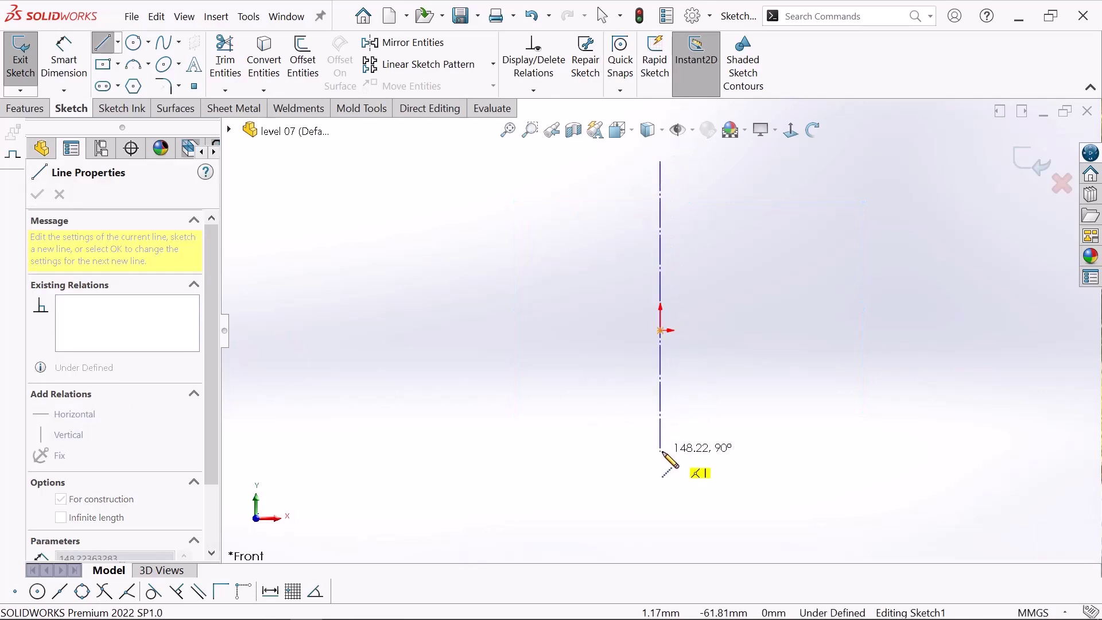
{"action": "left_click", "coordinate": [661, 451]}
{"action": "right_click", "coordinate": [662, 453]}
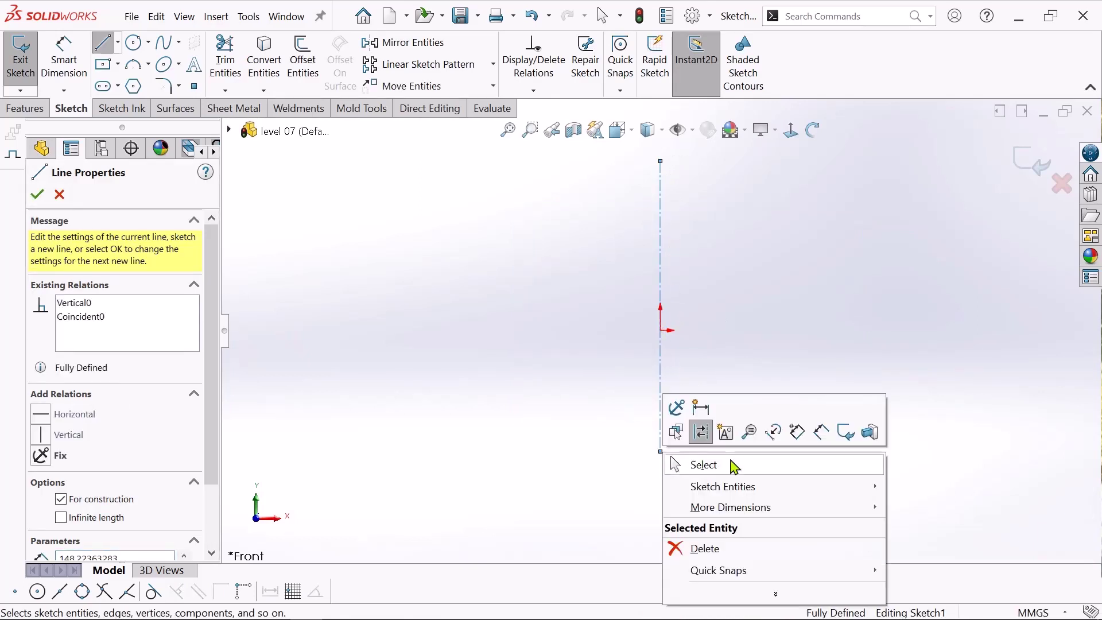
{"action": "left_click", "coordinate": [735, 466]}
{"action": "key", "text": "f"}
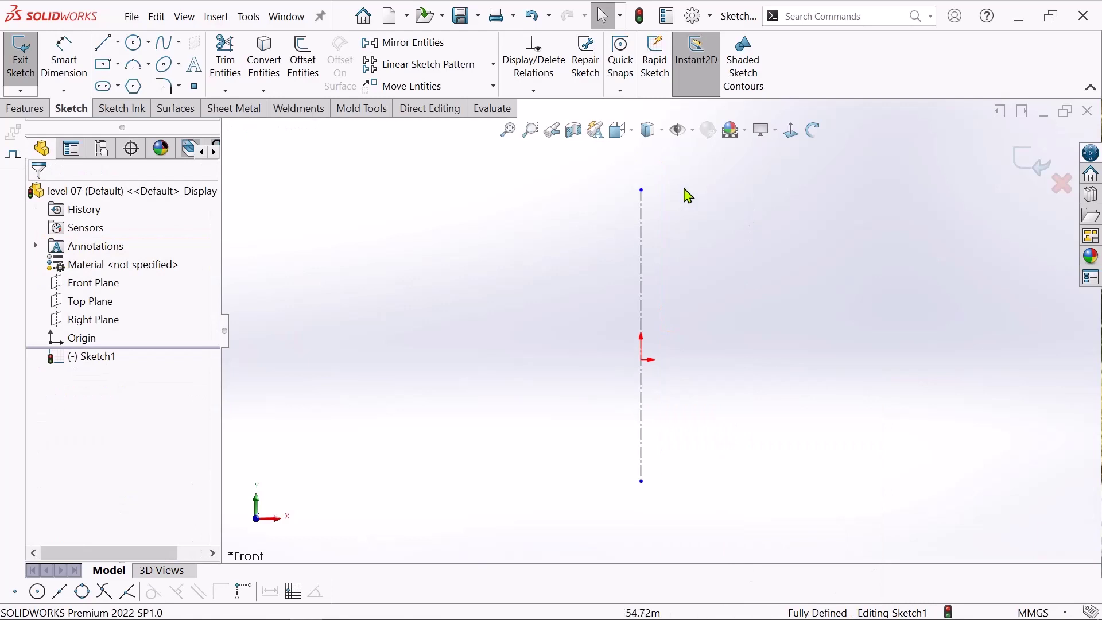
Exit Sketch1 and launch the Reference Geometry Plane command.
{"action": "left_click", "coordinate": [26, 110]}
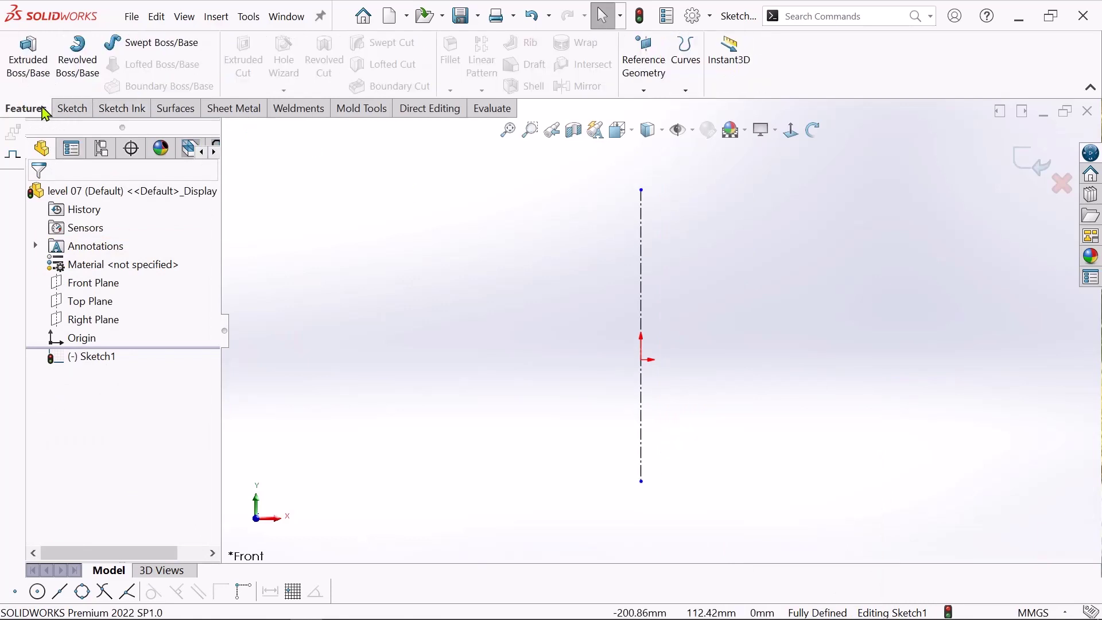
{"action": "left_click", "coordinate": [647, 92]}
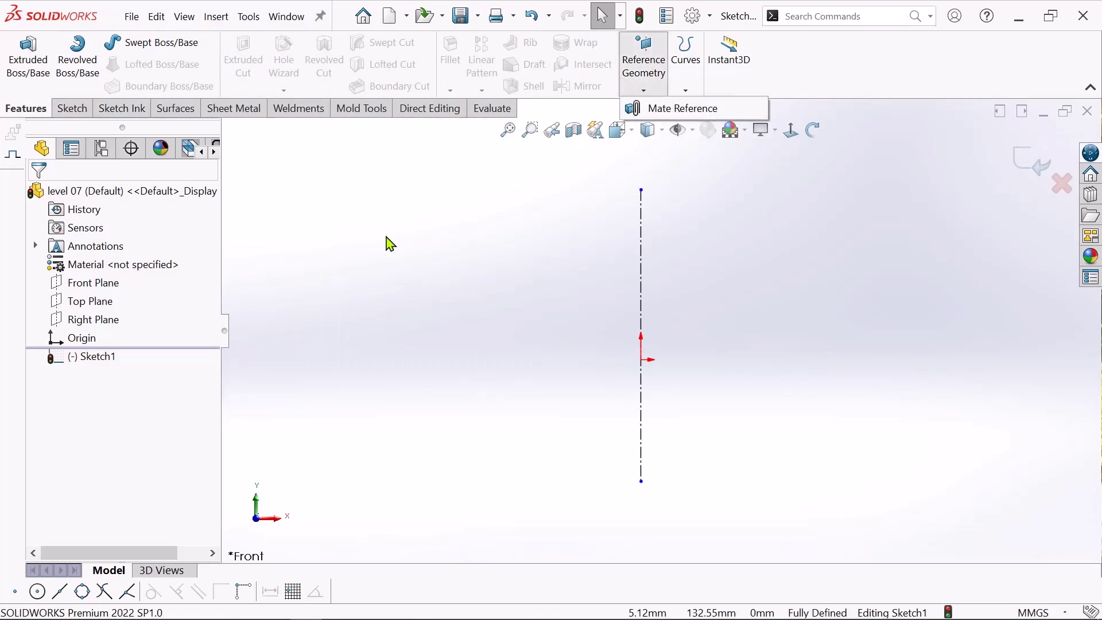
{"action": "left_click", "coordinate": [1032, 165]}
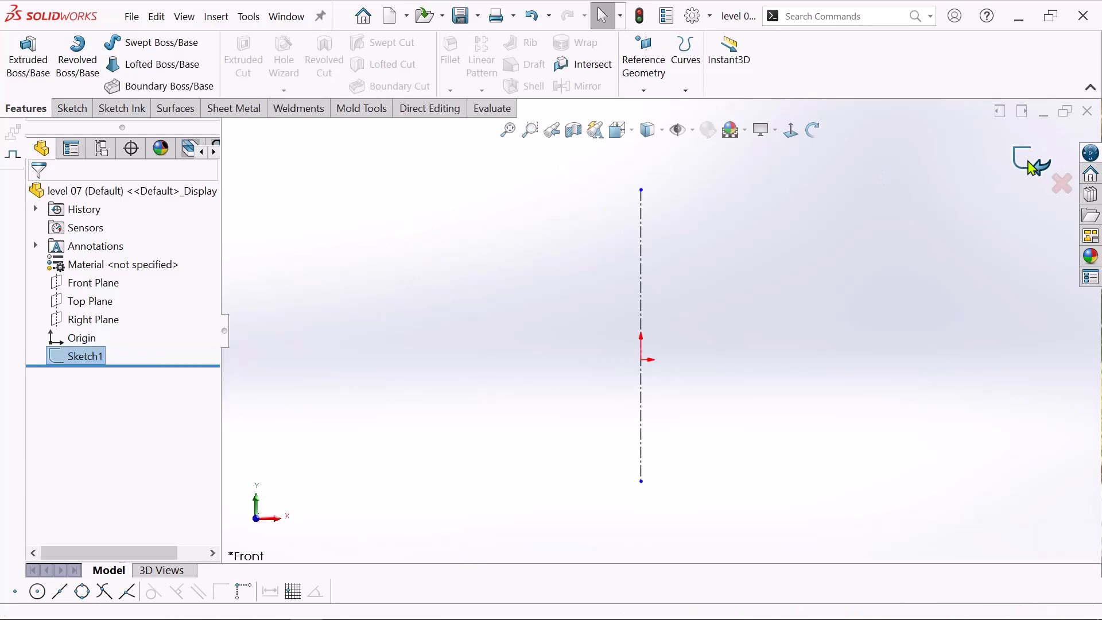
{"action": "left_click", "coordinate": [646, 92]}
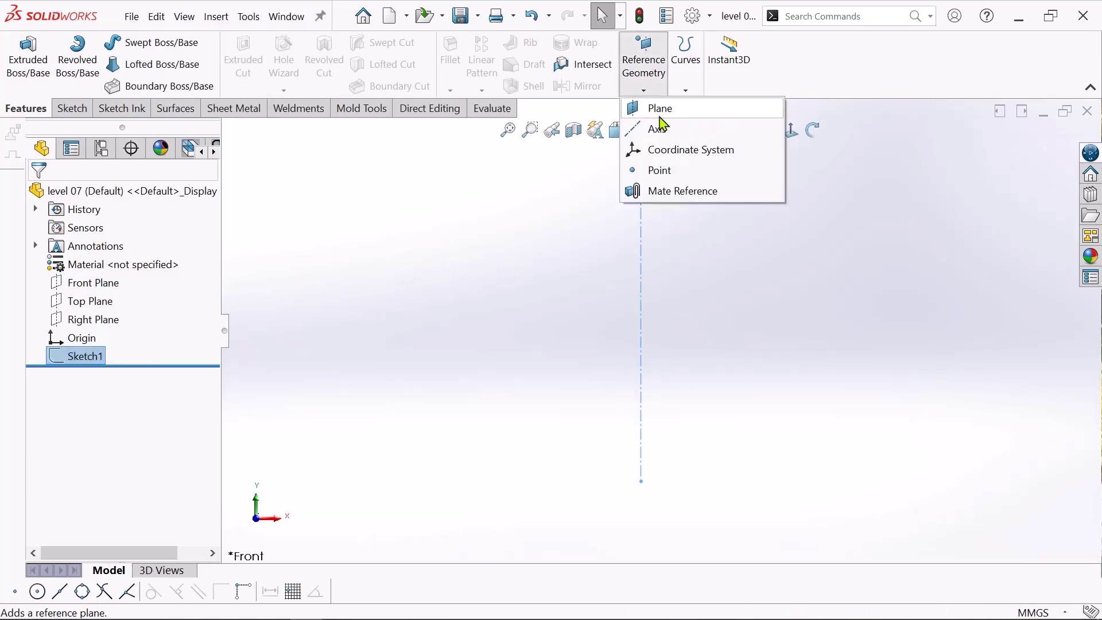
{"action": "left_click", "coordinate": [700, 108]}
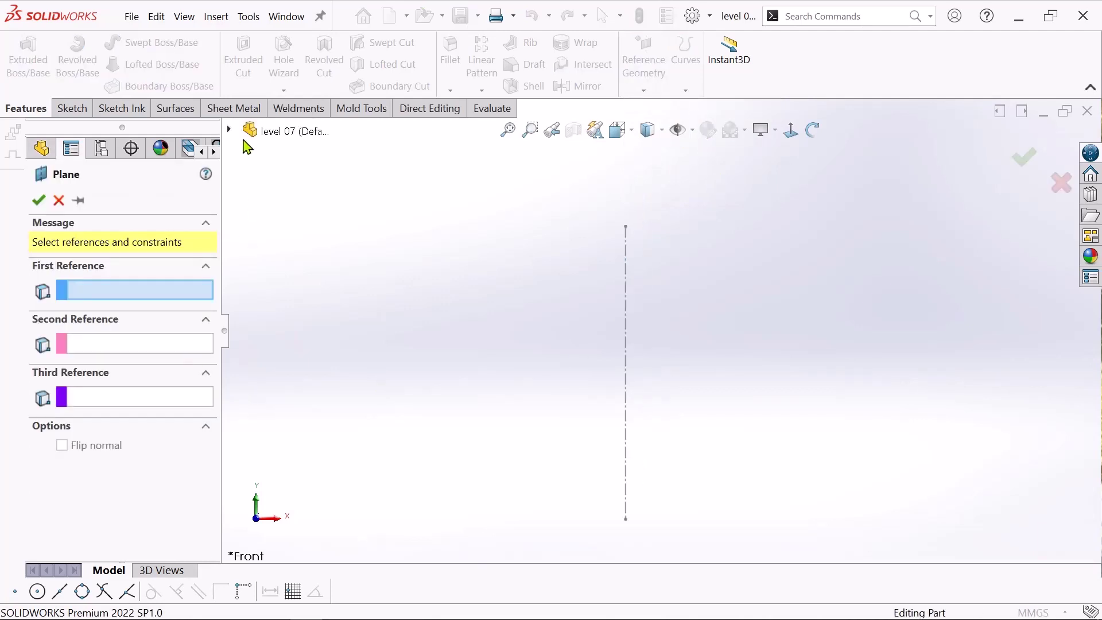
Choose Front Plane as first reference and orbit to inspect the 50 mm offset preview.
{"action": "left_click", "coordinate": [230, 131]}
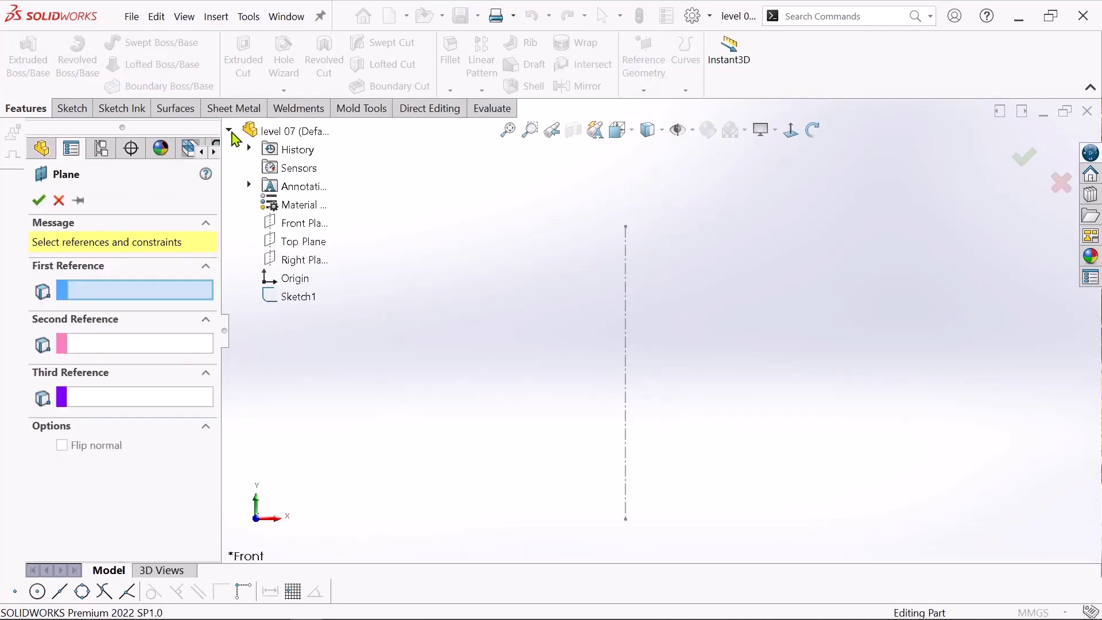
{"action": "left_click", "coordinate": [298, 226]}
{"action": "left_click", "coordinate": [813, 129]}
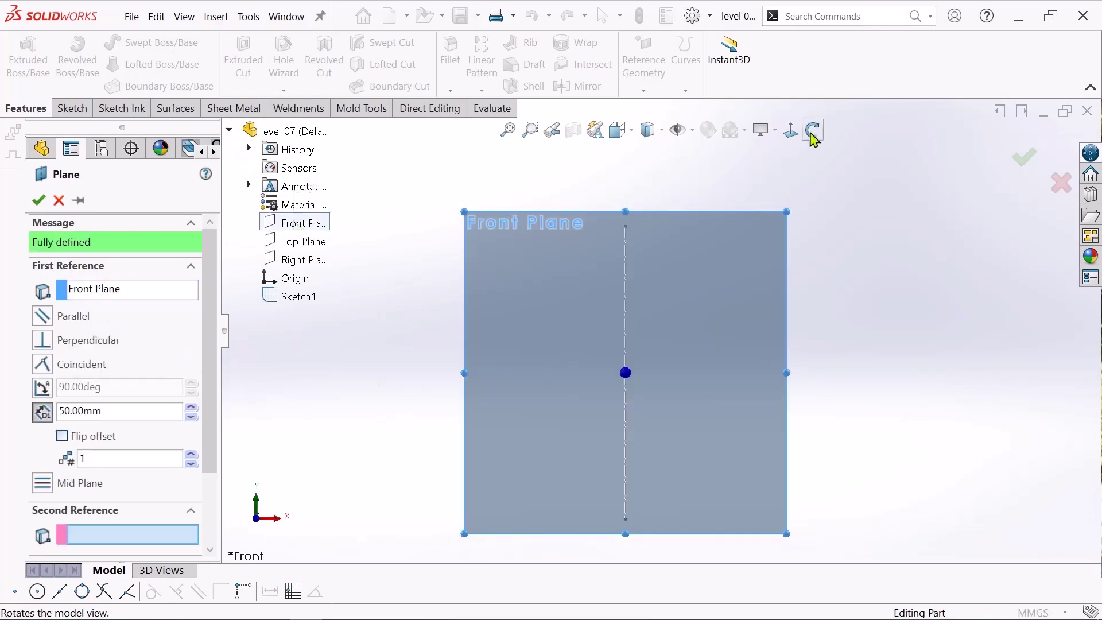
{"action": "left_click_drag", "start_coordinate": [631, 177], "coordinate": [739, 210]}
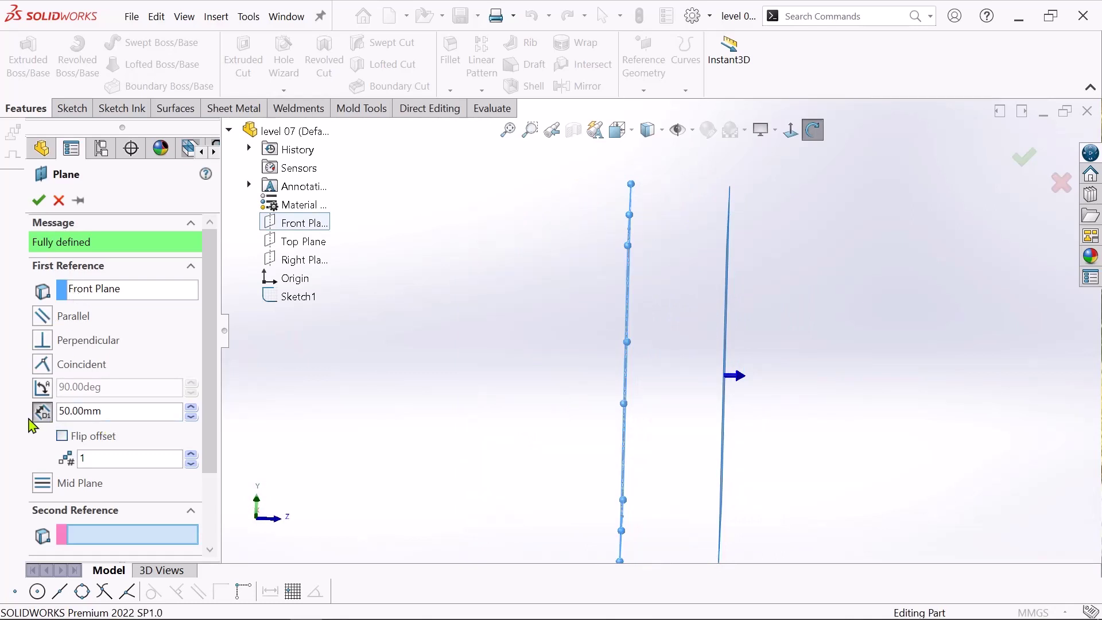
{"action": "left_click_drag", "start_coordinate": [721, 266], "coordinate": [627, 252]}
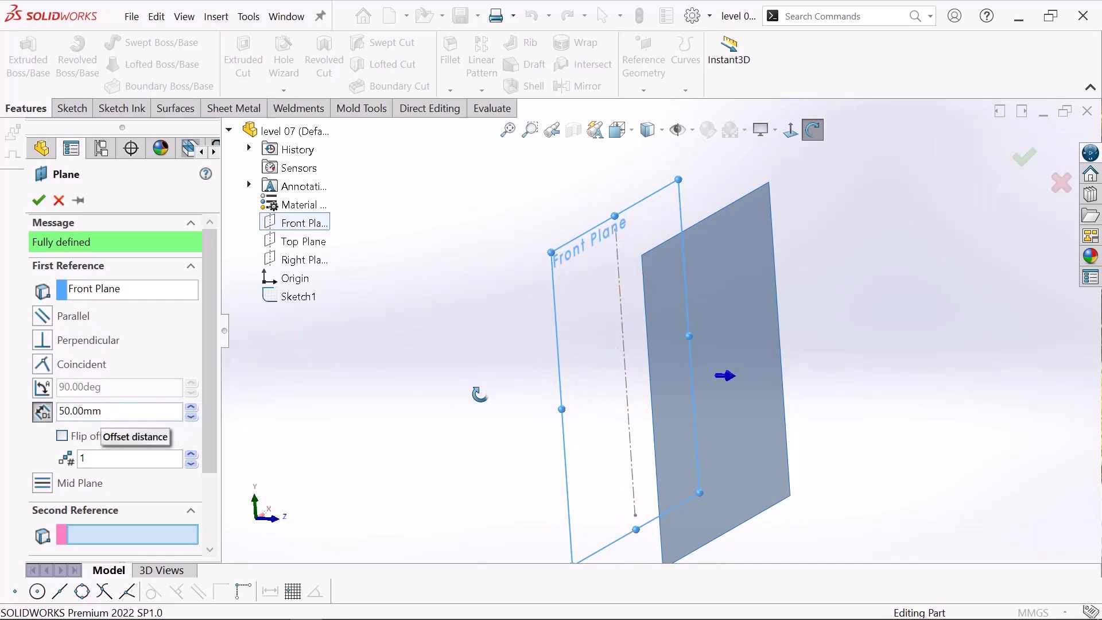
{"action": "left_click_drag", "start_coordinate": [488, 328], "coordinate": [482, 328]}
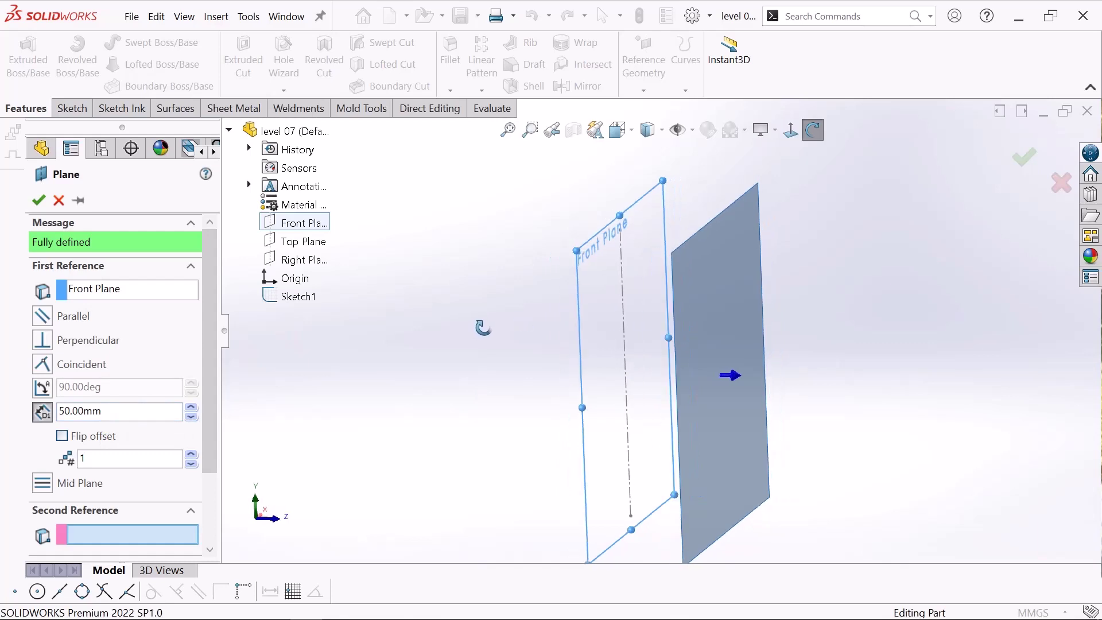
{"action": "right_click", "coordinate": [429, 264]}
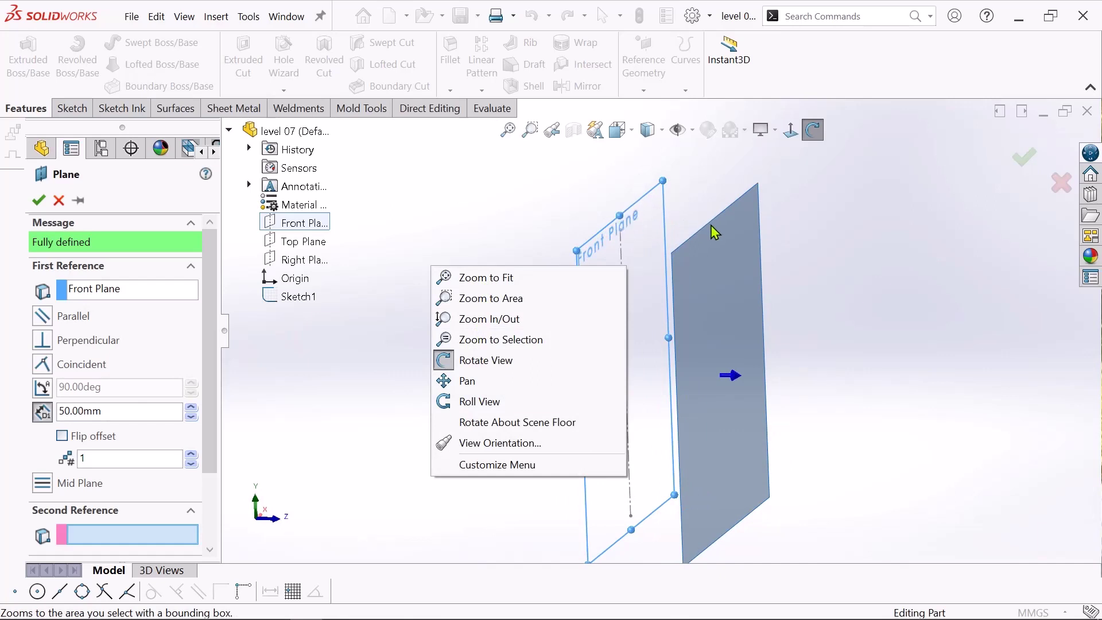
{"action": "left_click", "coordinate": [503, 213]}
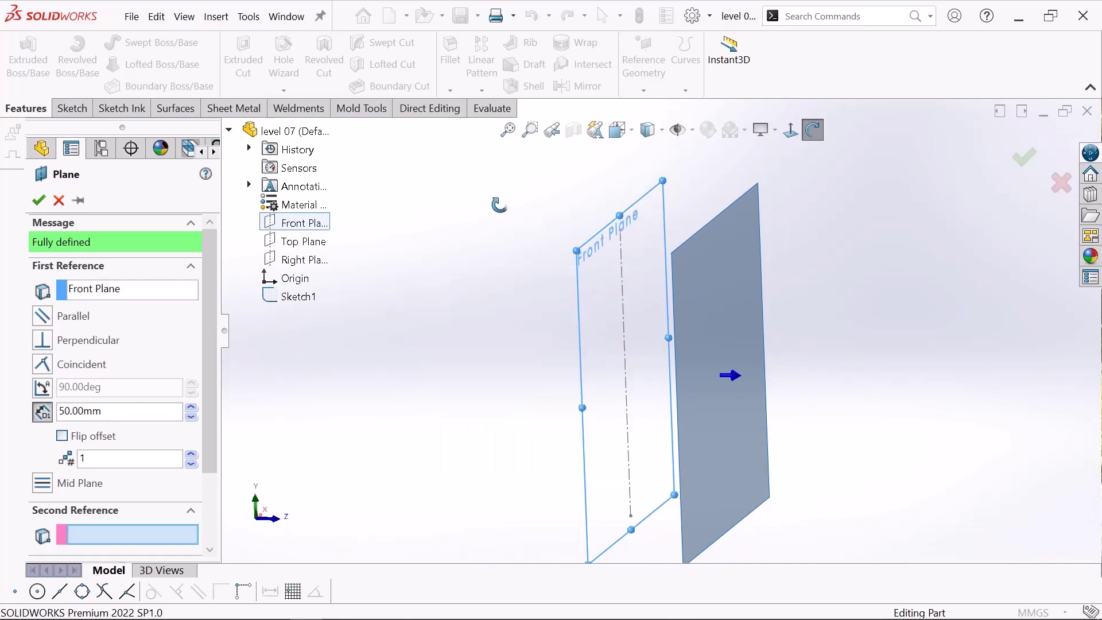
Change the plane offset to 60.00 mm, check it from several angles, and confirm Plane1.
{"action": "left_click_drag", "start_coordinate": [115, 412], "coordinate": [50, 425]}
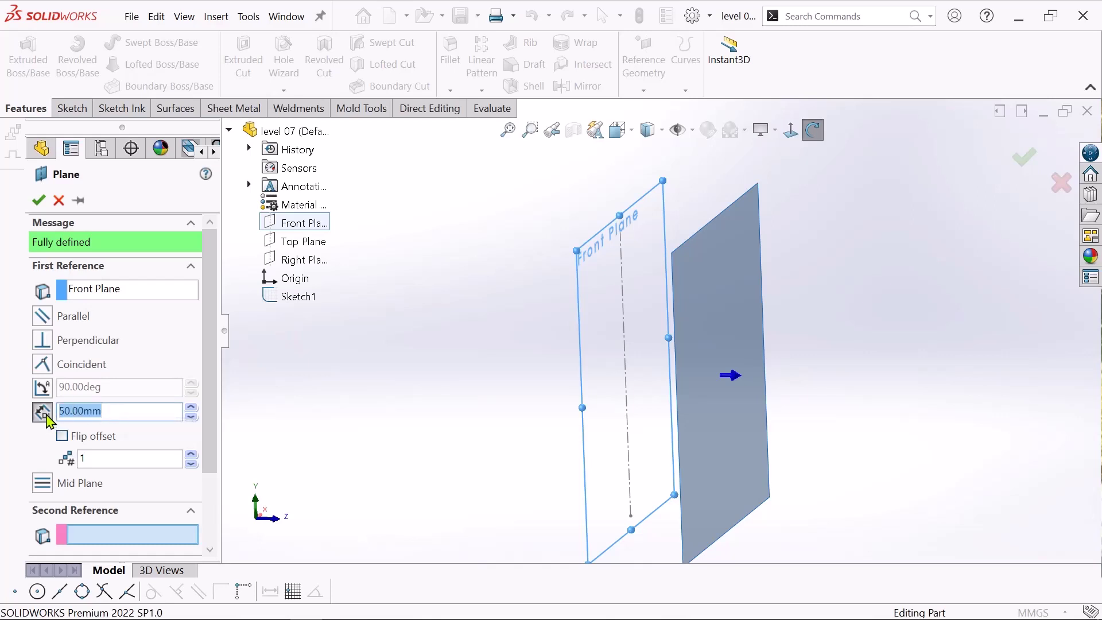
{"action": "key", "text": "BackSpace"}
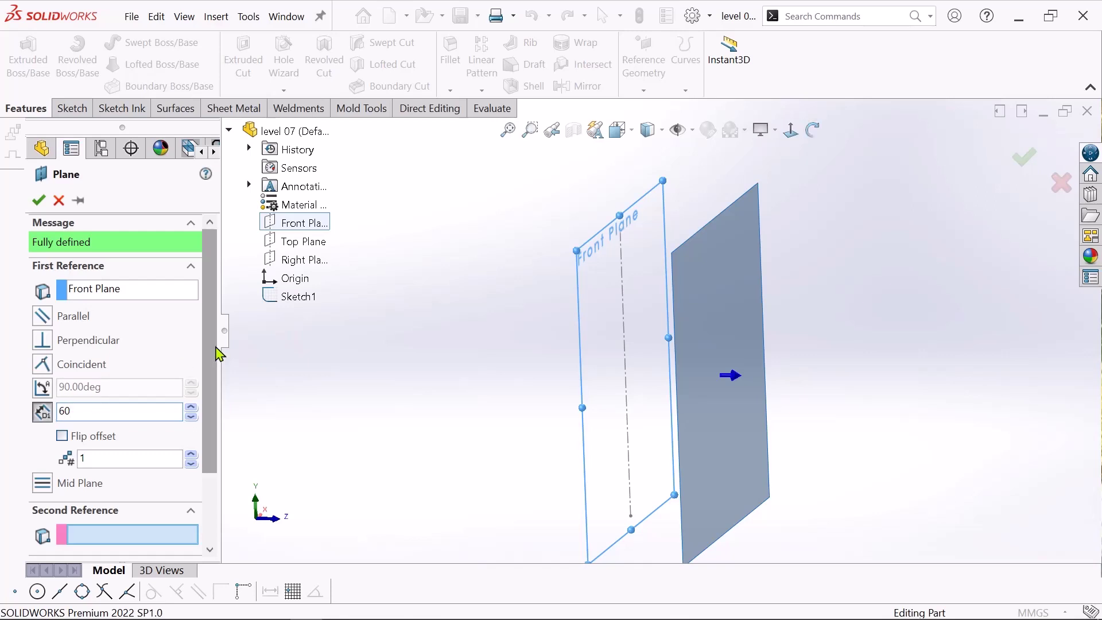
{"action": "key", "text": "Return"}
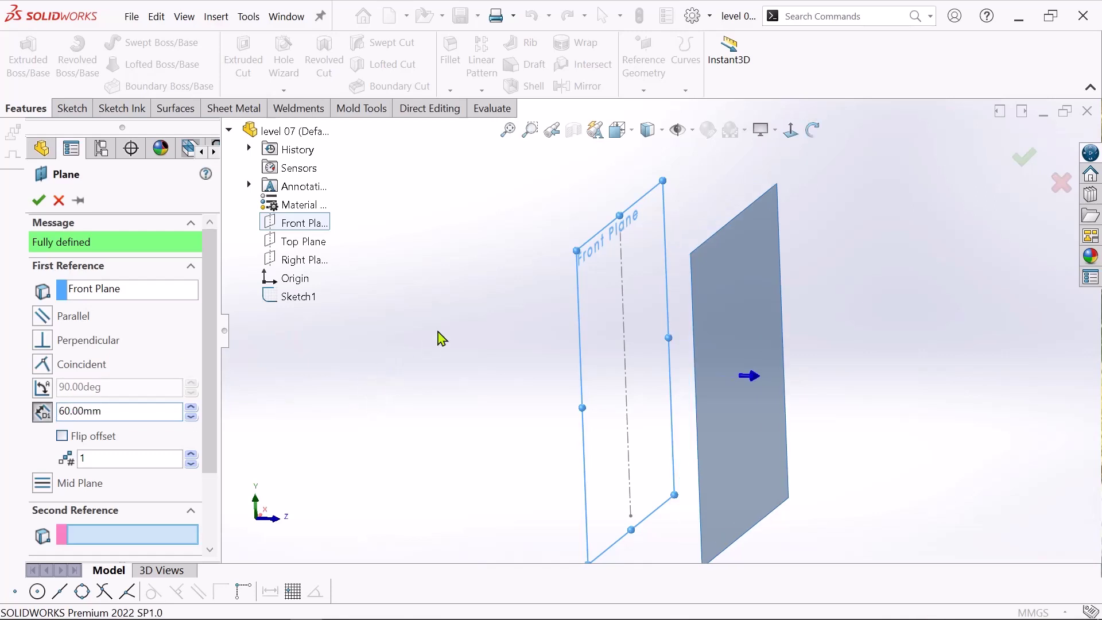
{"action": "left_click", "coordinate": [812, 129]}
{"action": "left_click_drag", "start_coordinate": [826, 173], "coordinate": [809, 222]}
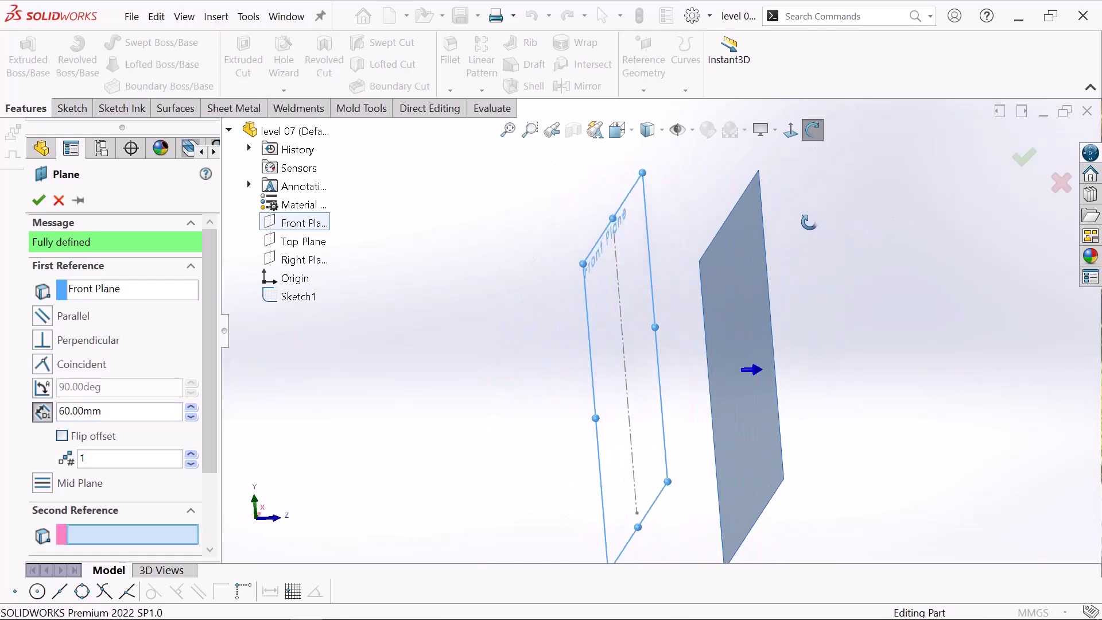
{"action": "left_click_drag", "start_coordinate": [680, 395], "coordinate": [653, 374]}
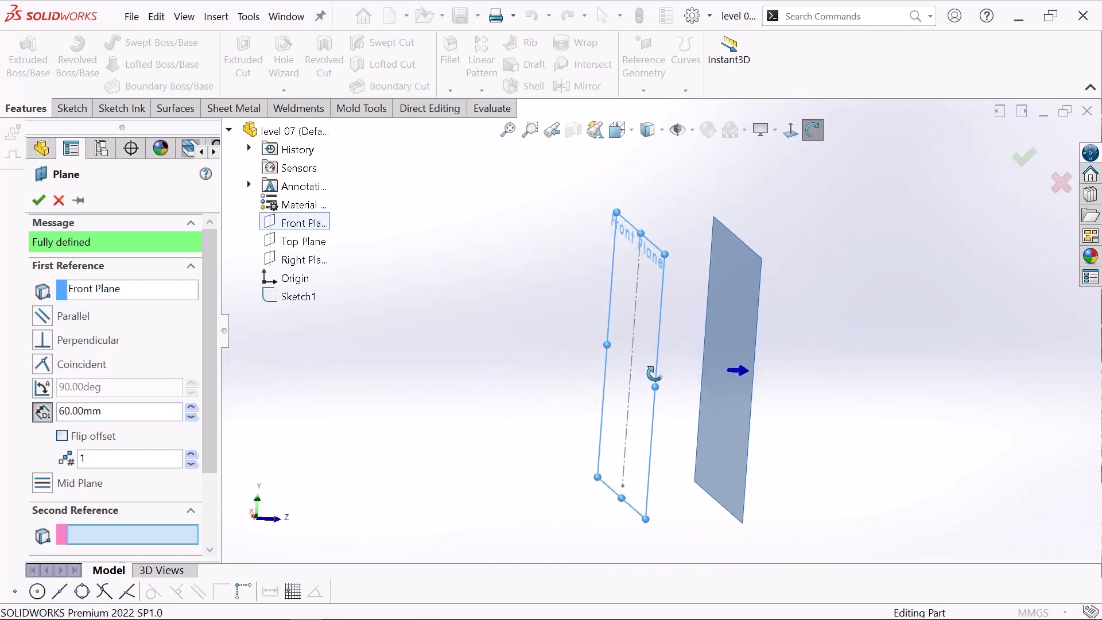
{"action": "left_click", "coordinate": [38, 200]}
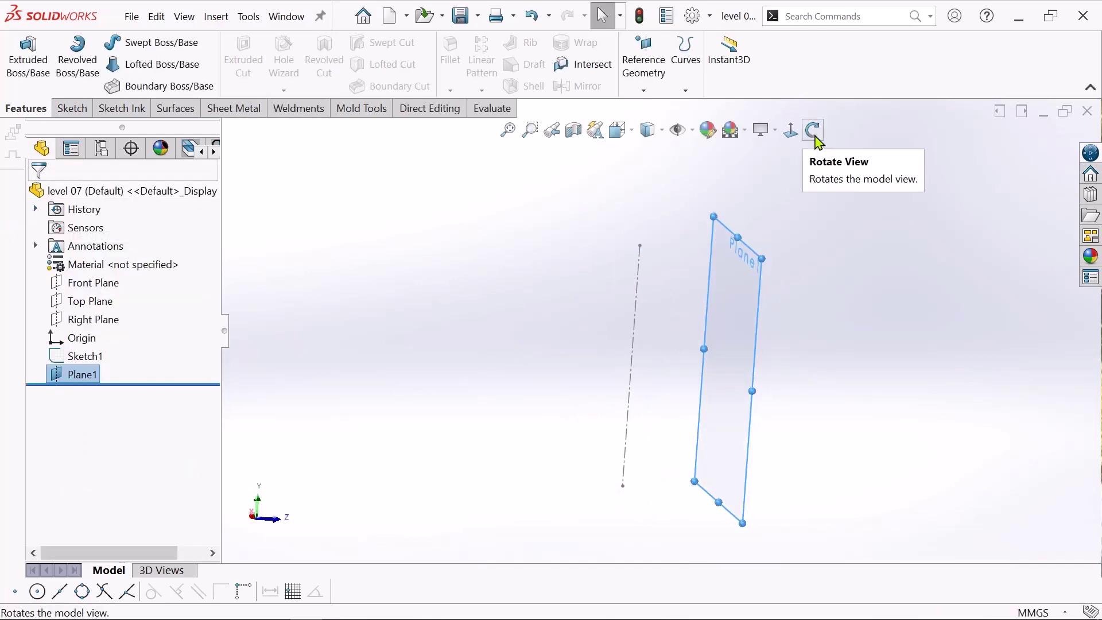
Deselect Plane1, reorient the view, and begin another reference plane.
{"action": "left_click", "coordinate": [789, 191]}
{"action": "left_click", "coordinate": [813, 130]}
{"action": "mouse_move", "coordinate": [777, 180]}
{"action": "left_mouse_down"}
{"action": "mouse_move", "coordinate": [723, 201]}
{"action": "mouse_move", "coordinate": [797, 221]}
{"action": "mouse_move", "coordinate": [786, 189]}
{"action": "left_mouse_up"}
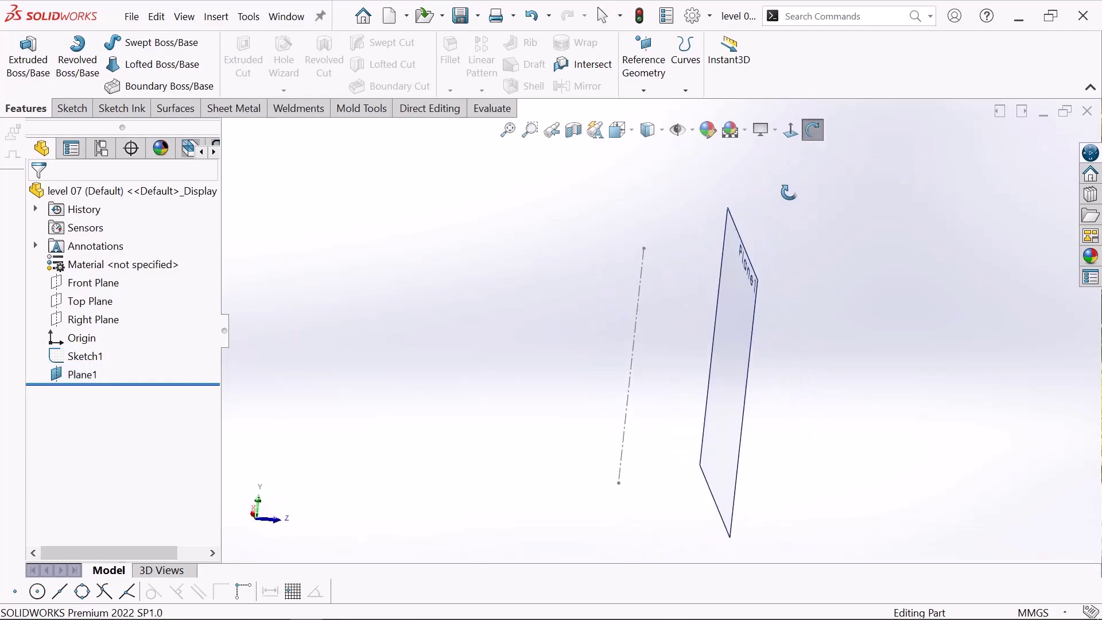
{"action": "right_click", "coordinate": [787, 194]}
{"action": "left_click", "coordinate": [837, 207]}
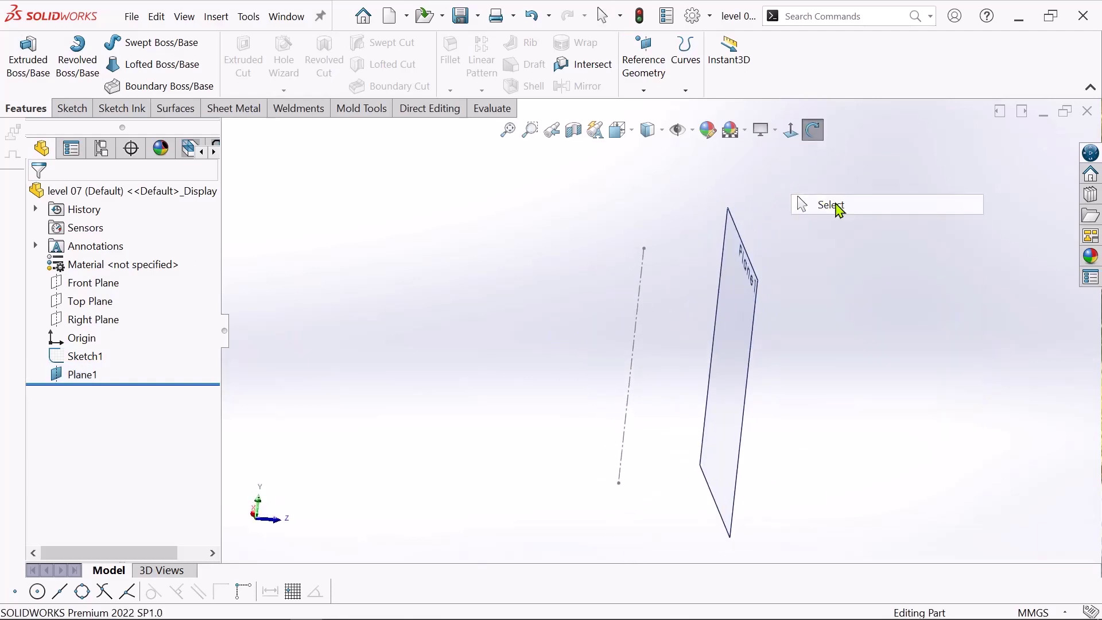
{"action": "left_click", "coordinate": [645, 91]}
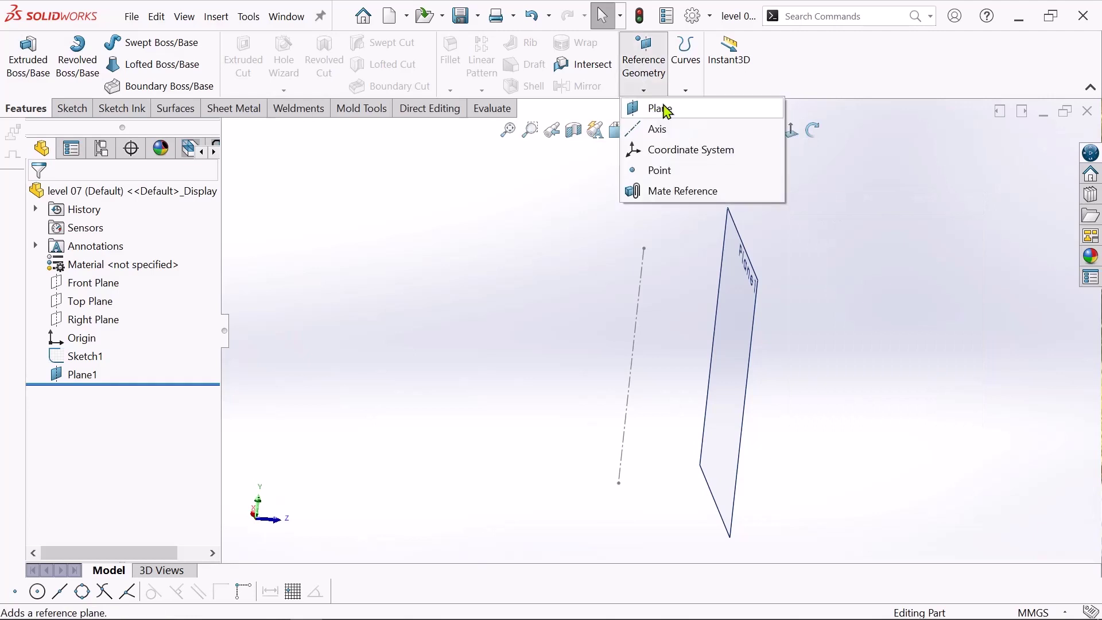
{"action": "left_click", "coordinate": [677, 110]}
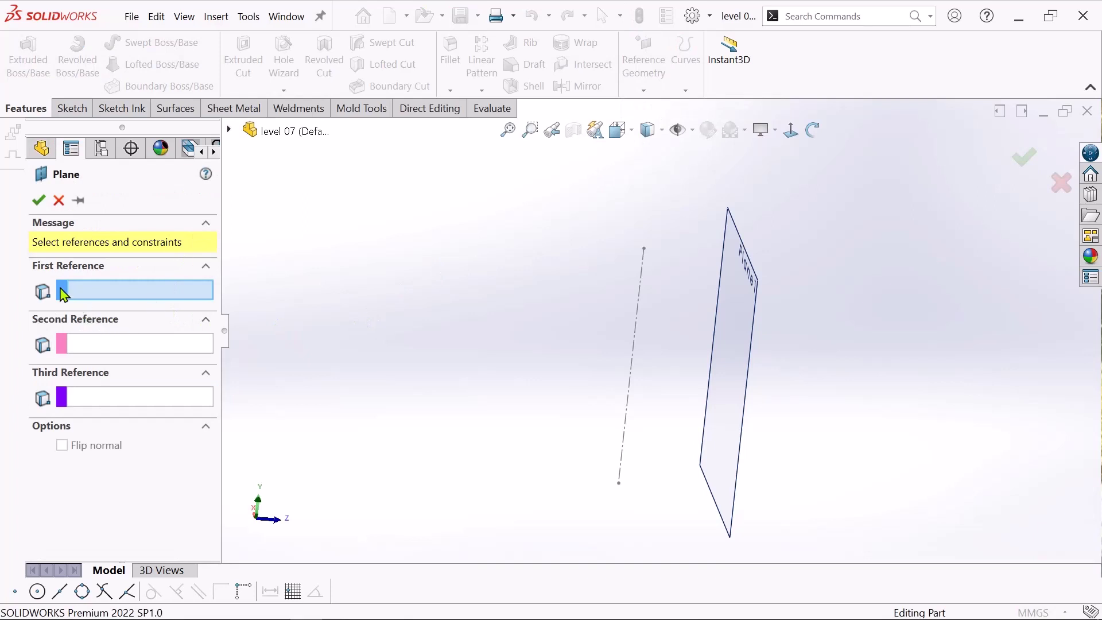
Use the Front Plane as first reference with the offset flipped to the opposite side.
{"action": "left_click", "coordinate": [229, 130]}
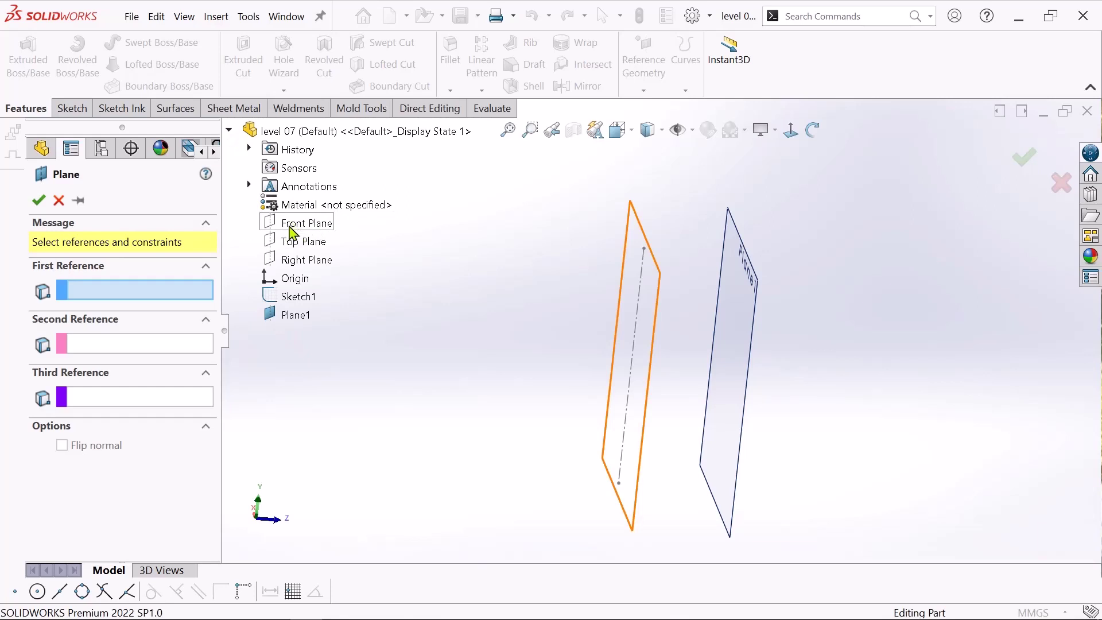
{"action": "left_click", "coordinate": [291, 227]}
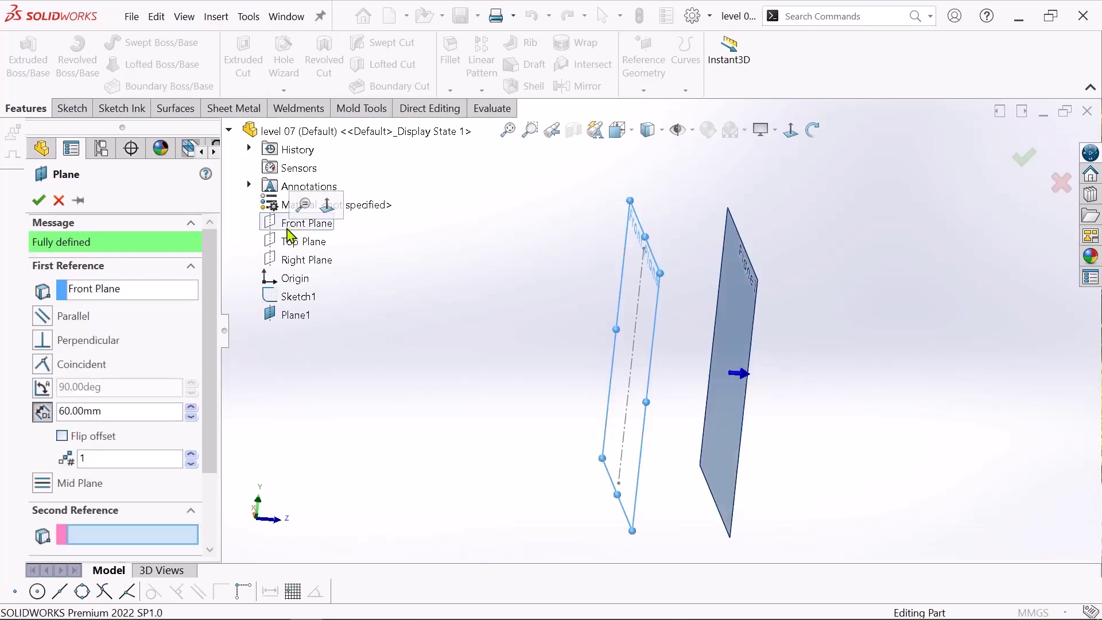
{"action": "left_click", "coordinate": [63, 440]}
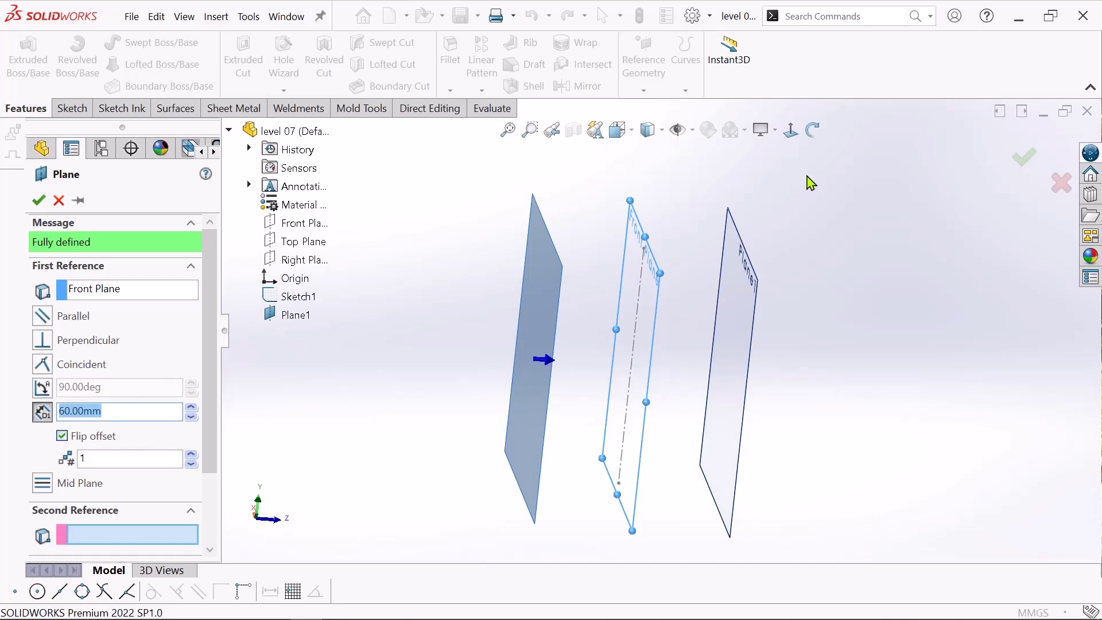
{"action": "left_click", "coordinate": [812, 130]}
{"action": "mouse_move", "coordinate": [782, 214]}
{"action": "left_mouse_down"}
{"action": "mouse_move", "coordinate": [742, 213]}
{"action": "mouse_move", "coordinate": [803, 226]}
{"action": "mouse_move", "coordinate": [777, 215]}
{"action": "left_mouse_up"}
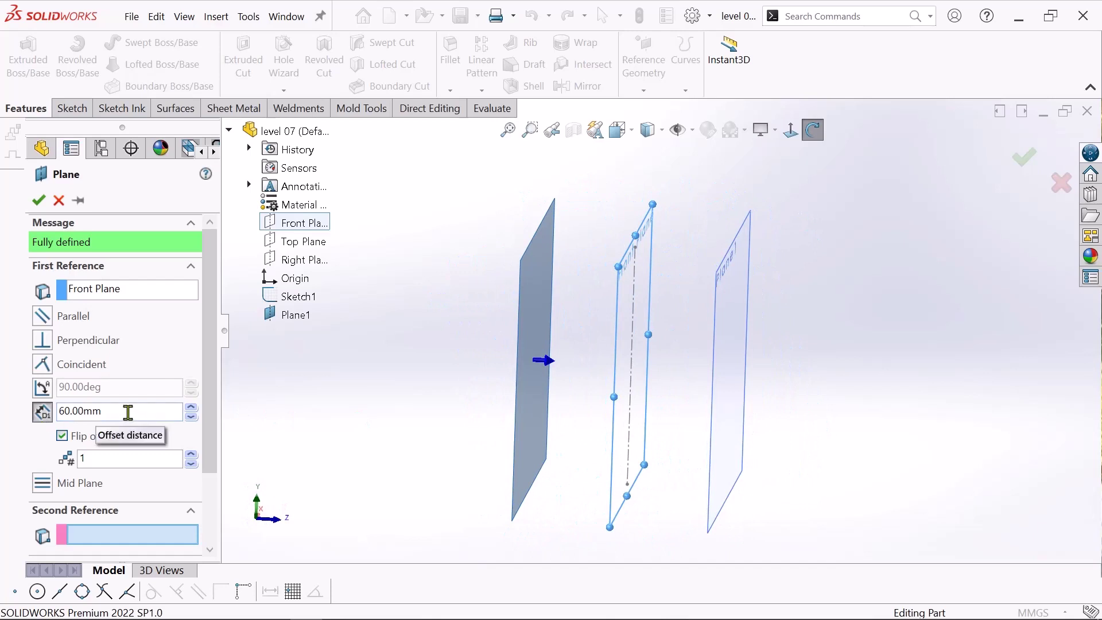
Replace the 60.00 mm offset with 50 mm and verify the plane position.
{"action": "left_click_drag", "start_coordinate": [110, 411], "coordinate": [21, 413]}
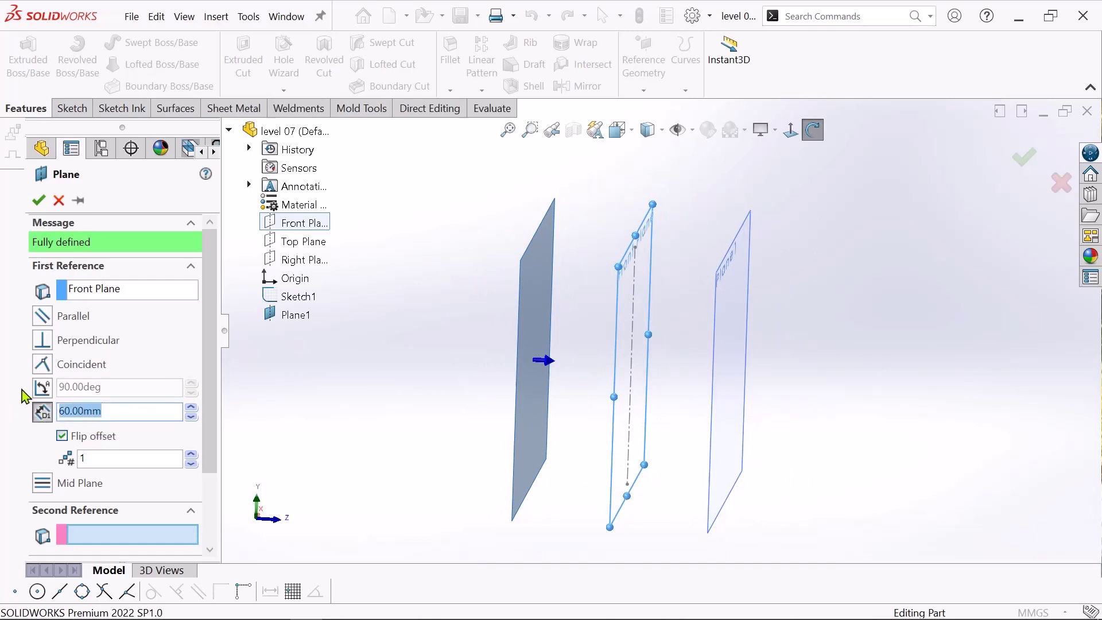
{"action": "key", "text": "BackSpace"}
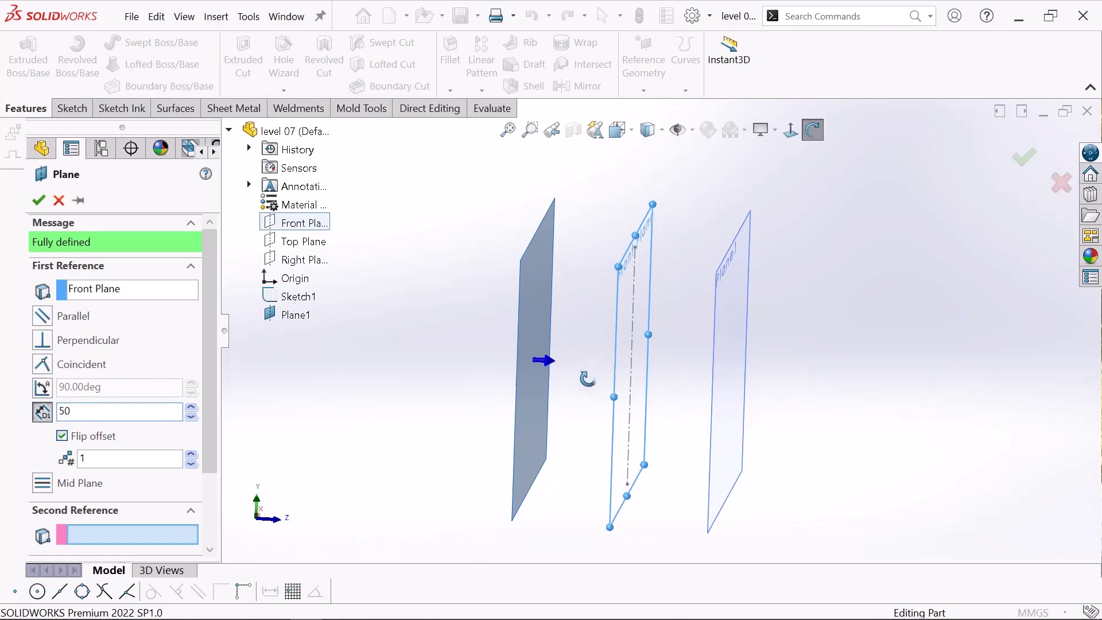
{"action": "left_click_drag", "start_coordinate": [438, 369], "coordinate": [585, 367]}
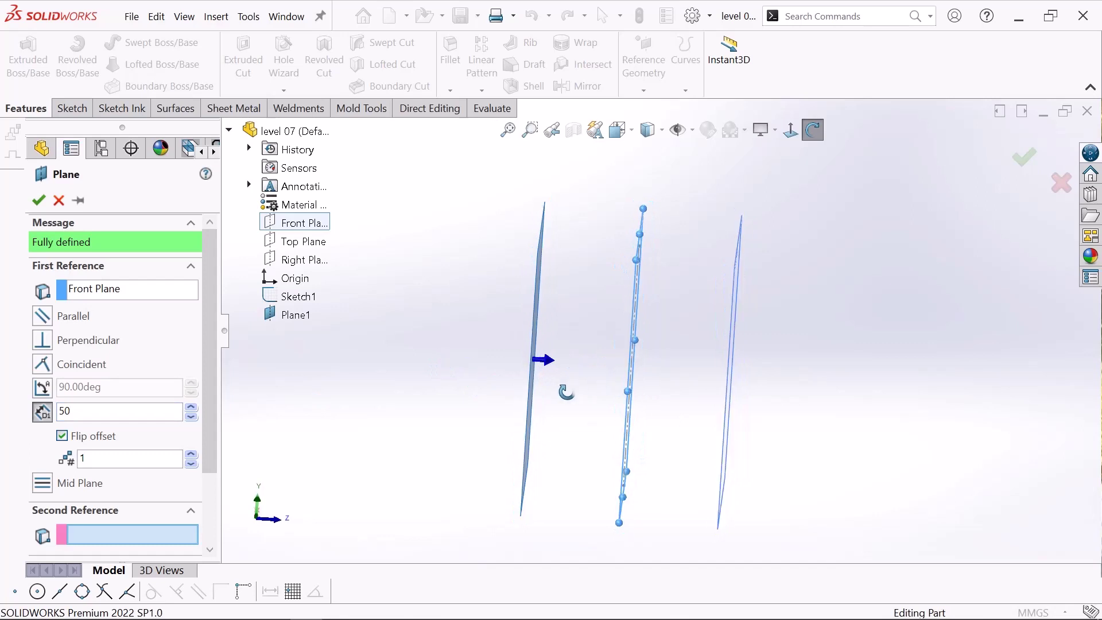
{"action": "left_click_drag", "start_coordinate": [582, 361], "coordinate": [548, 364]}
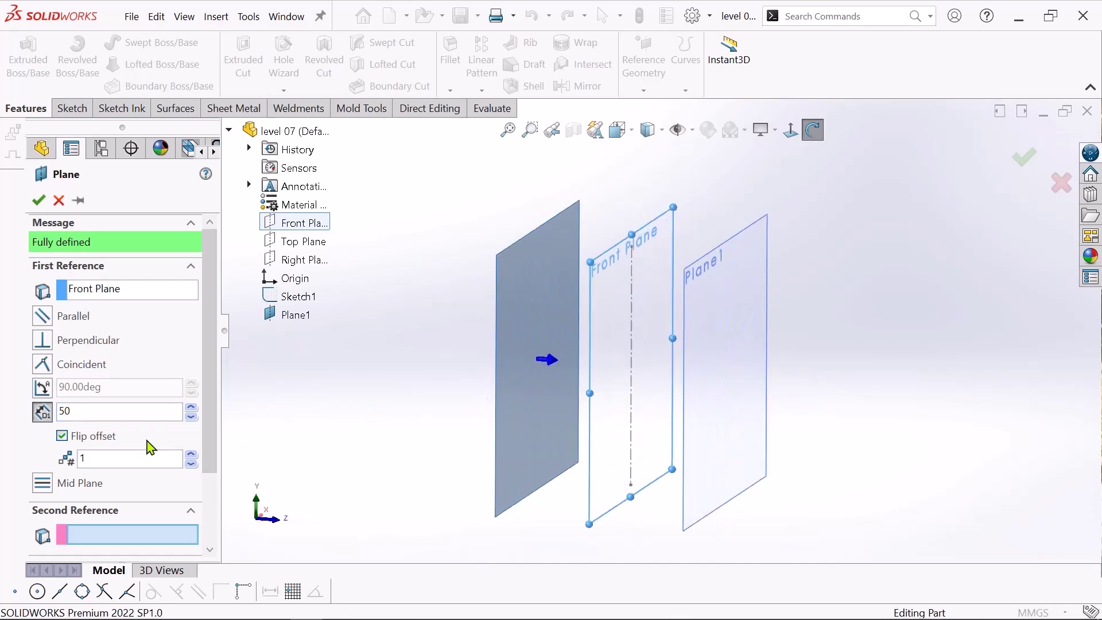
{"action": "key", "text": "Escape"}
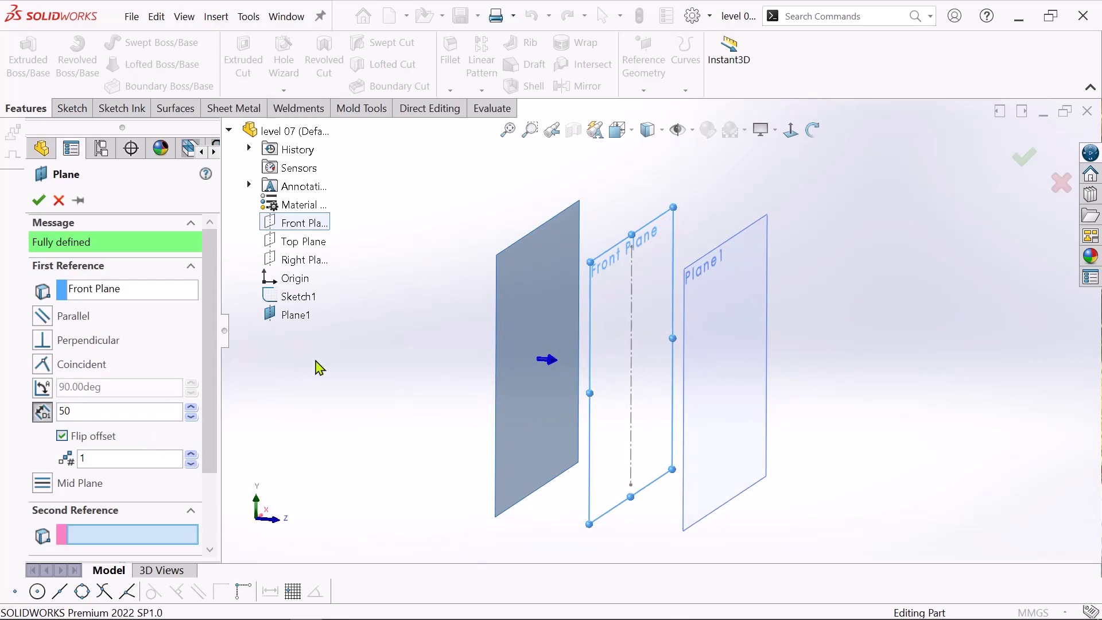
{"action": "left_click", "coordinate": [38, 199]}
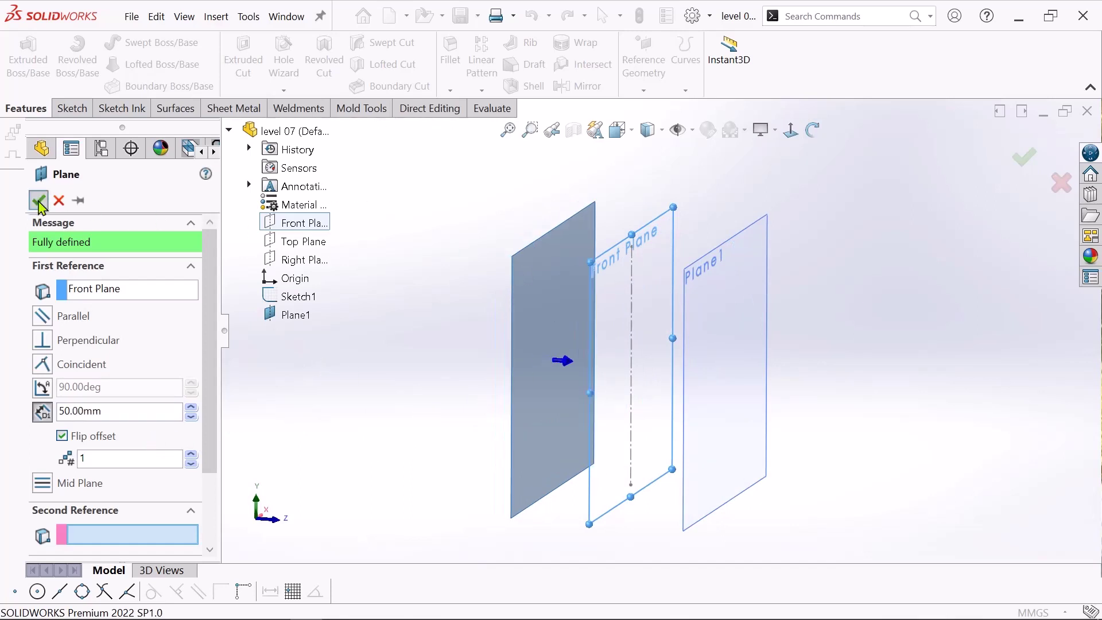
Confirm Plane2, orbit to check both offset planes, and select Plane2.
{"action": "left_click", "coordinate": [812, 130]}
{"action": "left_click_drag", "start_coordinate": [764, 182], "coordinate": [649, 183]}
{"action": "right_click", "coordinate": [649, 183]}
{"action": "left_click", "coordinate": [676, 199]}
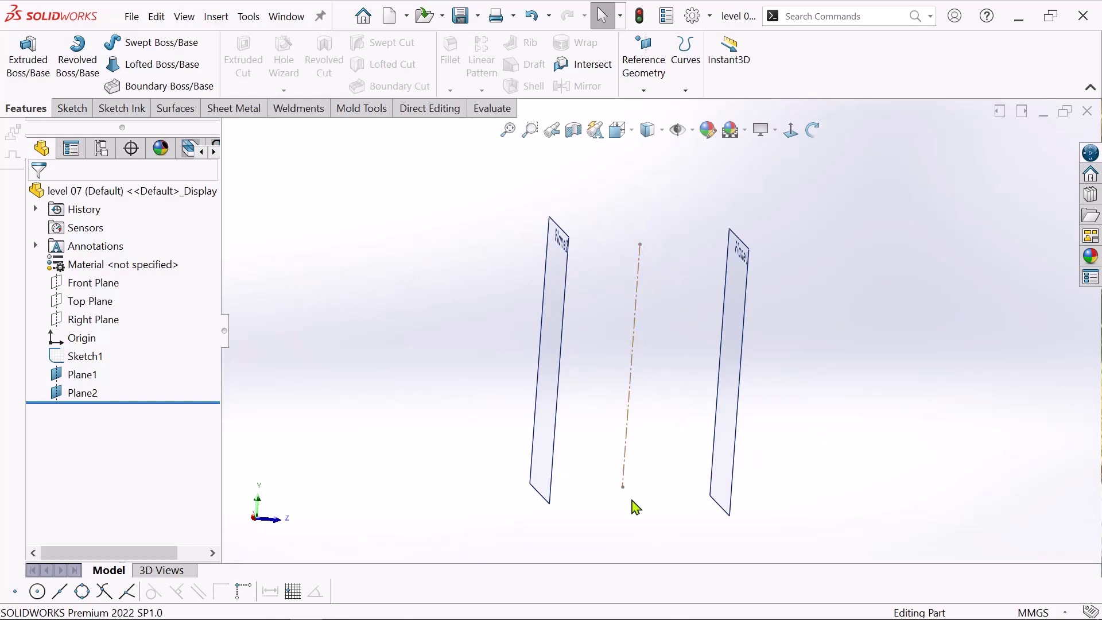
{"action": "left_click", "coordinate": [812, 130]}
{"action": "left_click_drag", "start_coordinate": [827, 278], "coordinate": [856, 306]}
{"action": "right_click", "coordinate": [846, 262]}
{"action": "left_click", "coordinate": [898, 276]}
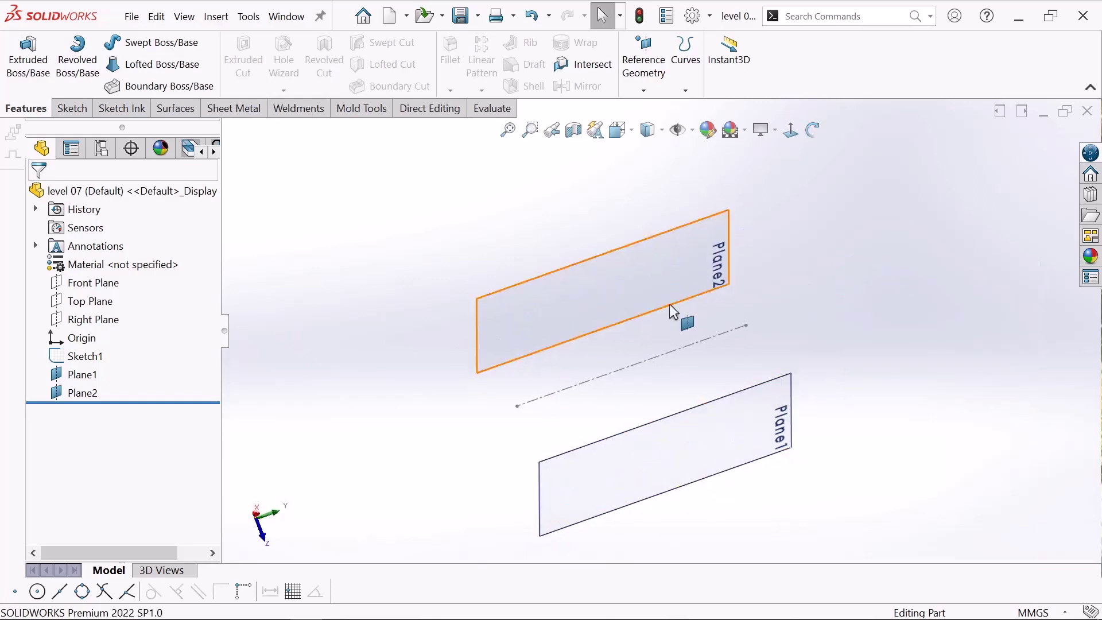
{"action": "left_click", "coordinate": [705, 255]}
Sketch a large circle on Plane2, centred right of the centreline.
{"action": "left_click", "coordinate": [767, 212]}
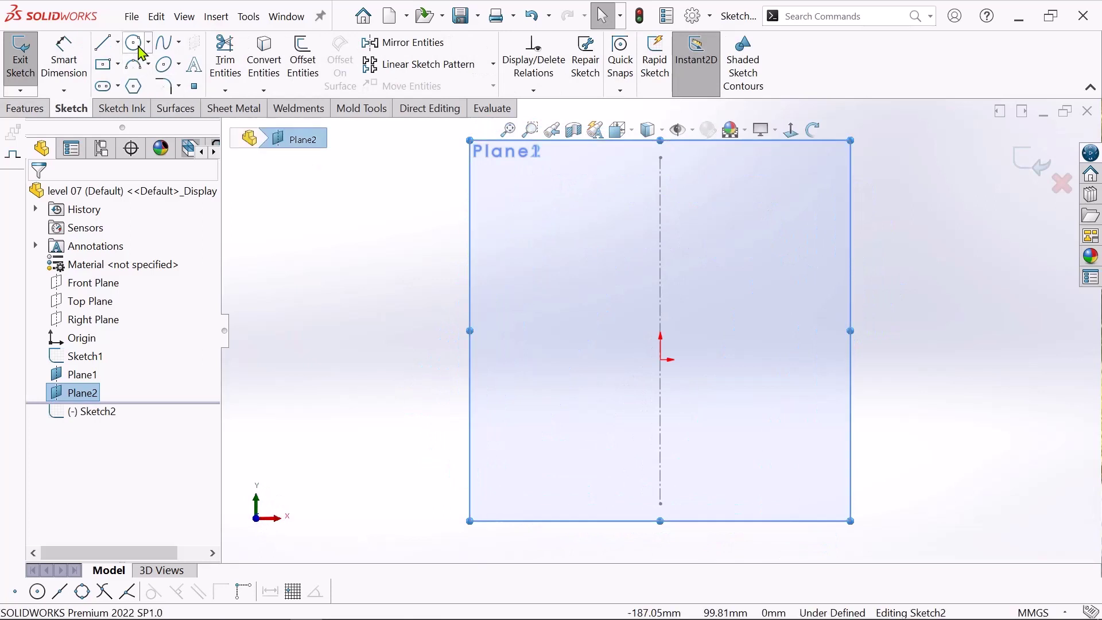
{"action": "left_click", "coordinate": [140, 50]}
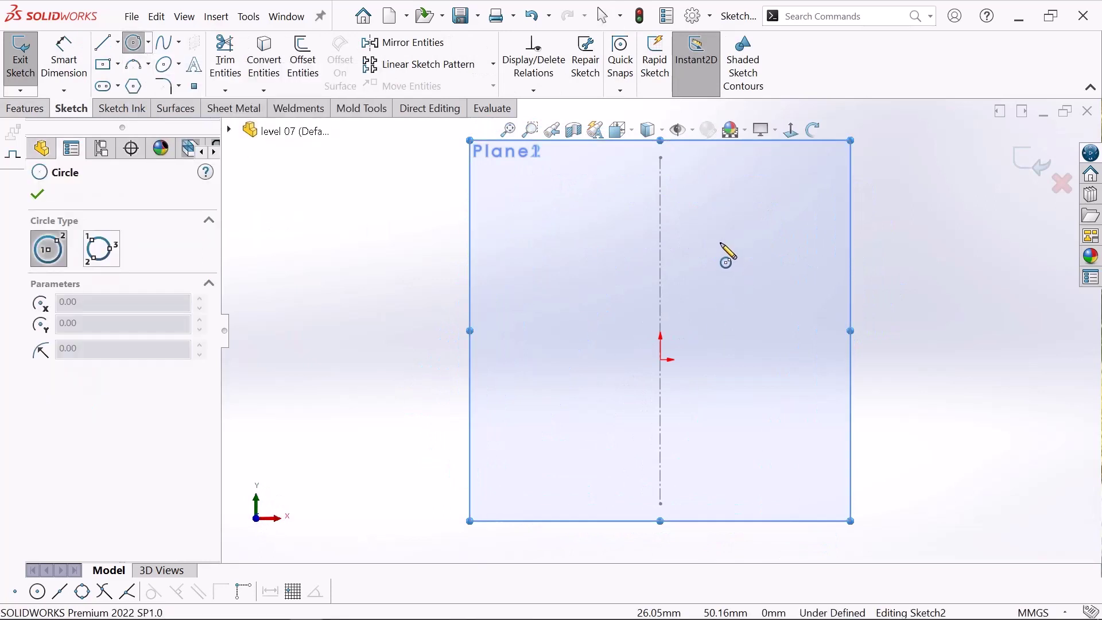
{"action": "left_click", "coordinate": [716, 254]}
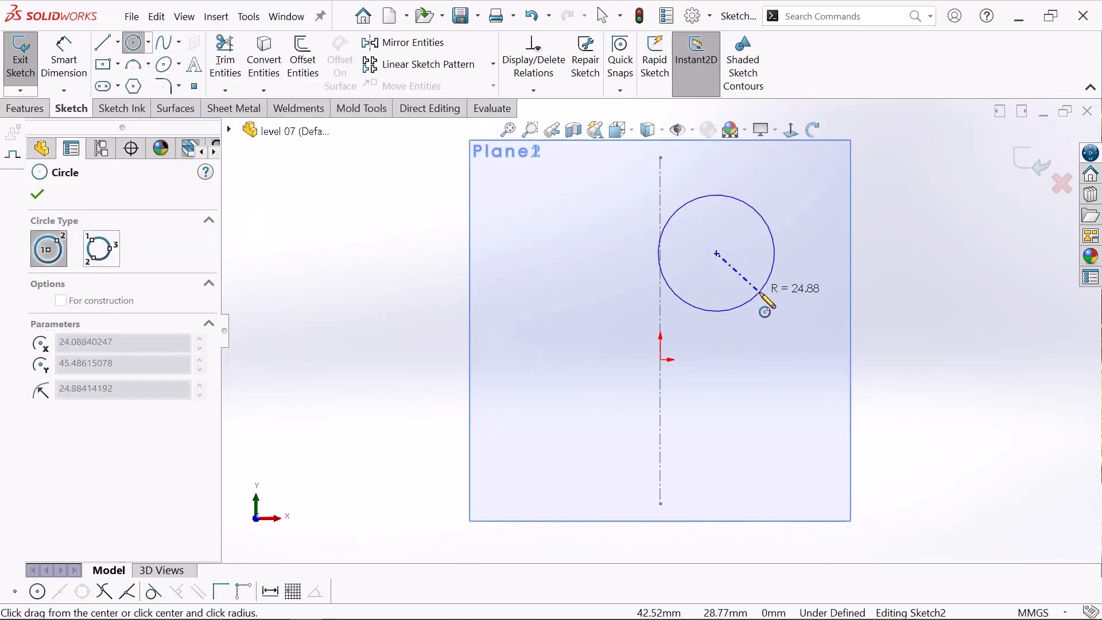
{"action": "left_click", "coordinate": [757, 288]}
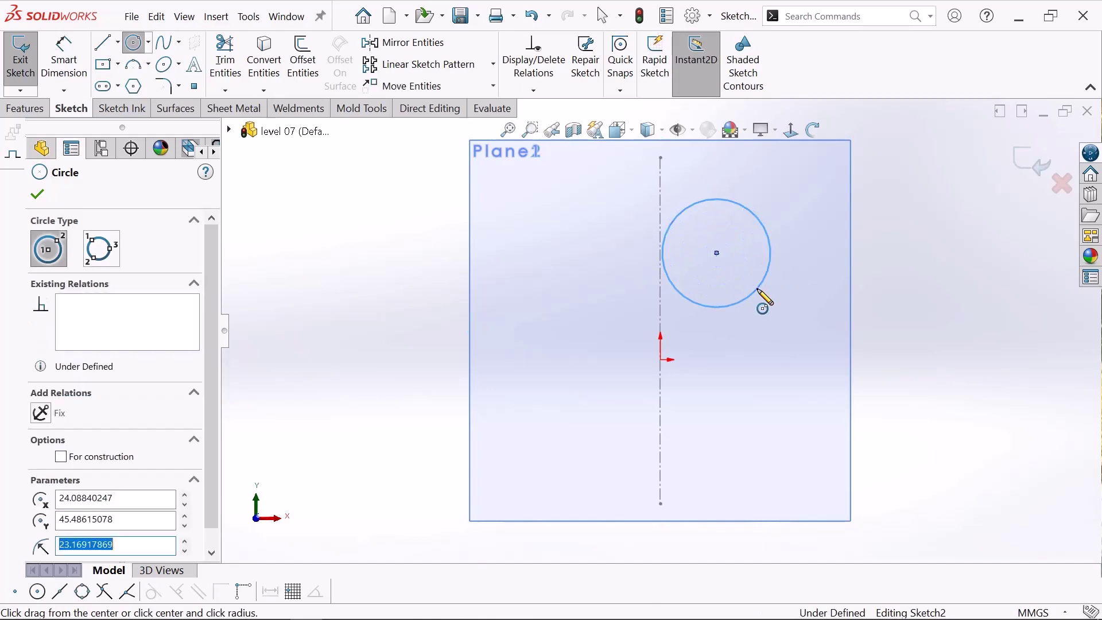
{"action": "right_click", "coordinate": [762, 297]}
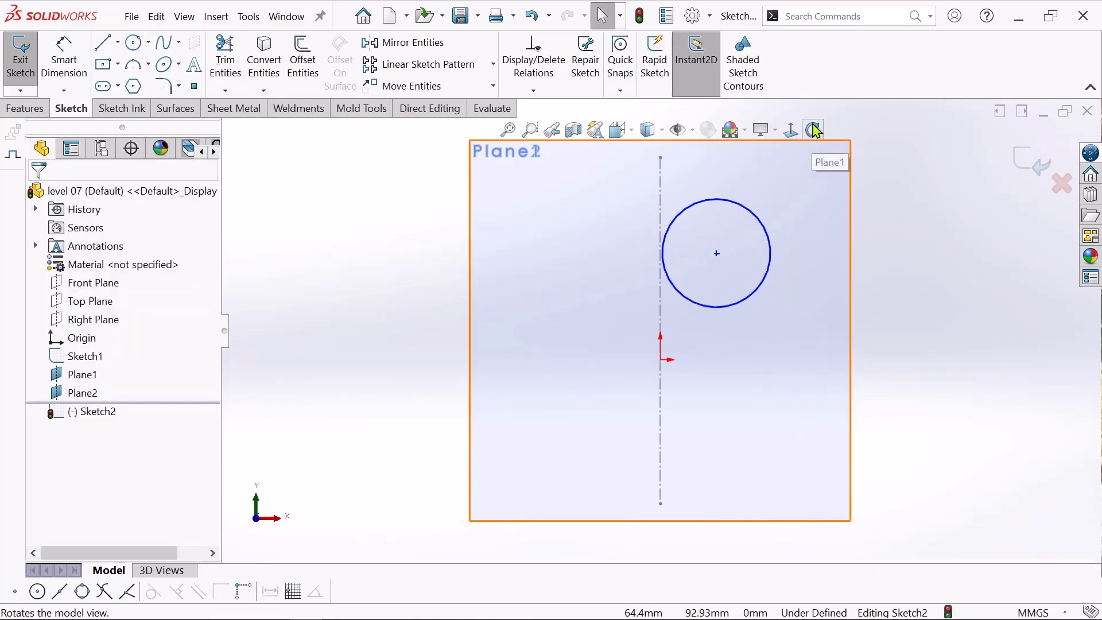
Exit Sketch2 and orbit the view to separate the two planes.
{"action": "left_click_drag", "start_coordinate": [814, 168], "coordinate": [769, 232]}
{"action": "right_click", "coordinate": [769, 232]}
{"action": "left_click", "coordinate": [777, 231]}
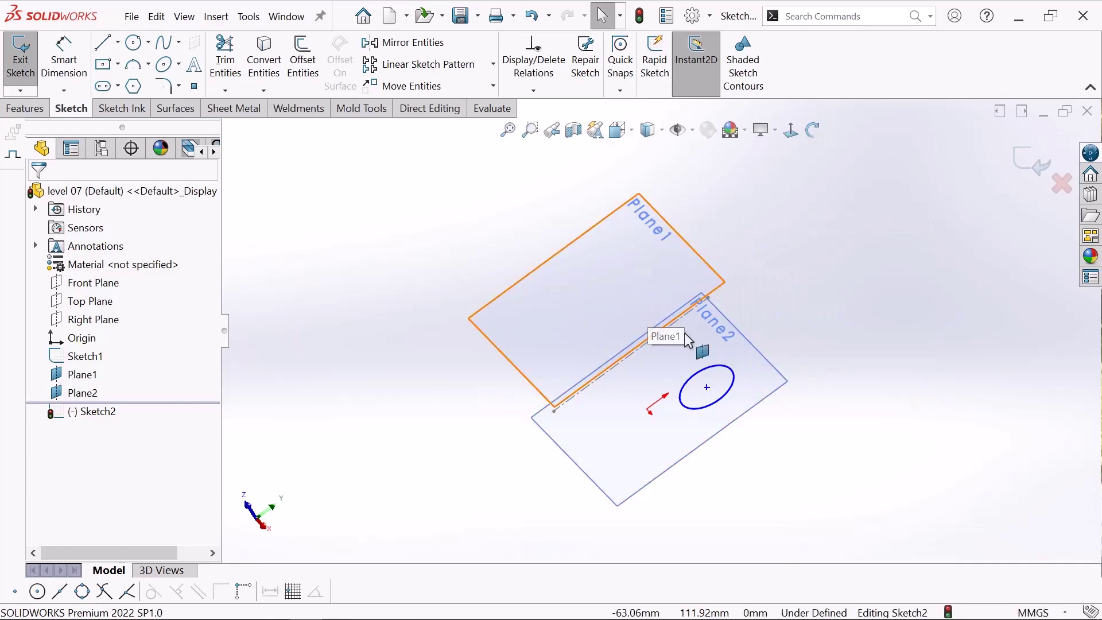
{"action": "left_click", "coordinate": [1016, 165]}
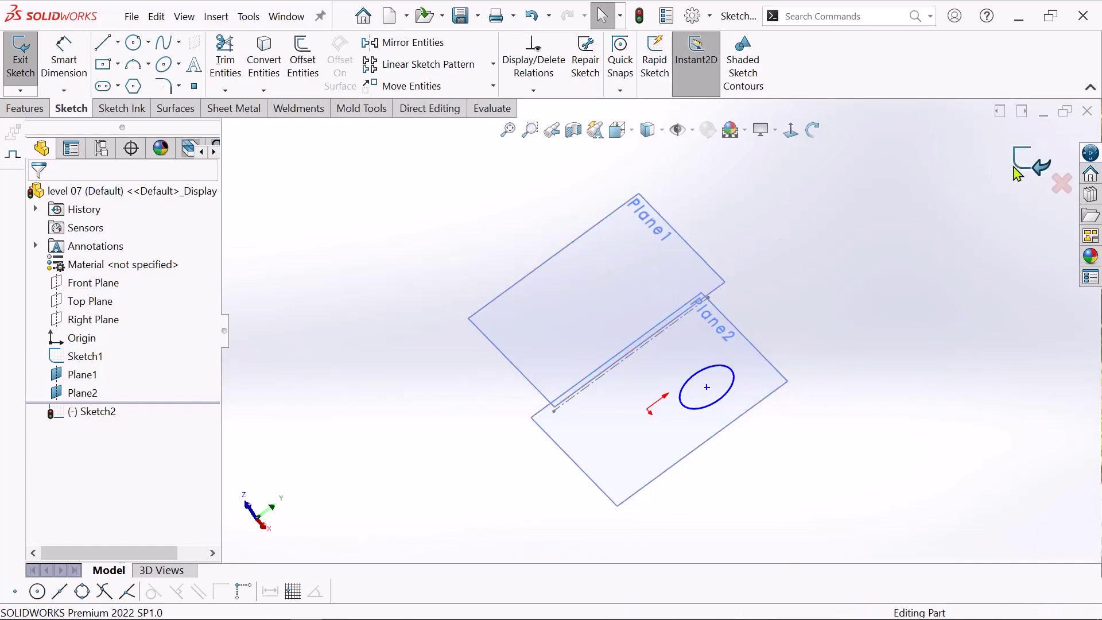
{"action": "left_click", "coordinate": [812, 129]}
{"action": "mouse_move", "coordinate": [813, 241]}
{"action": "left_mouse_down"}
{"action": "mouse_move", "coordinate": [815, 278]}
{"action": "mouse_move", "coordinate": [832, 206]}
{"action": "mouse_move", "coordinate": [814, 202]}
{"action": "left_mouse_up"}
{"action": "right_click", "coordinate": [835, 198]}
{"action": "left_click", "coordinate": [843, 191]}
Sketch a smaller circle on Plane1 in a new Sketch3.
{"action": "left_click", "coordinate": [740, 304]}
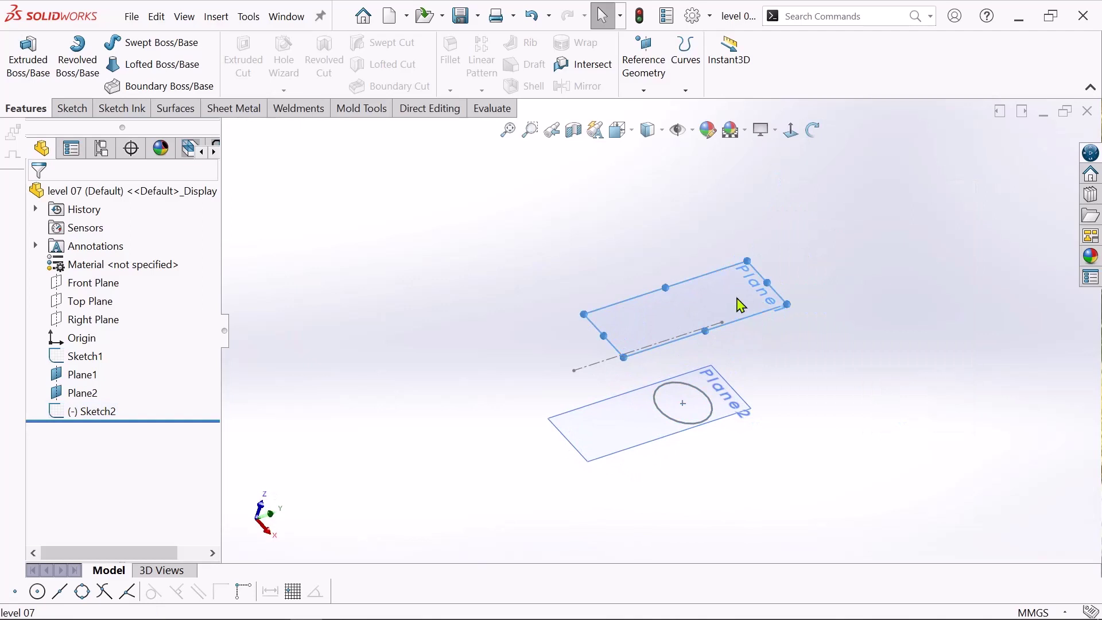
{"action": "left_click", "coordinate": [797, 262]}
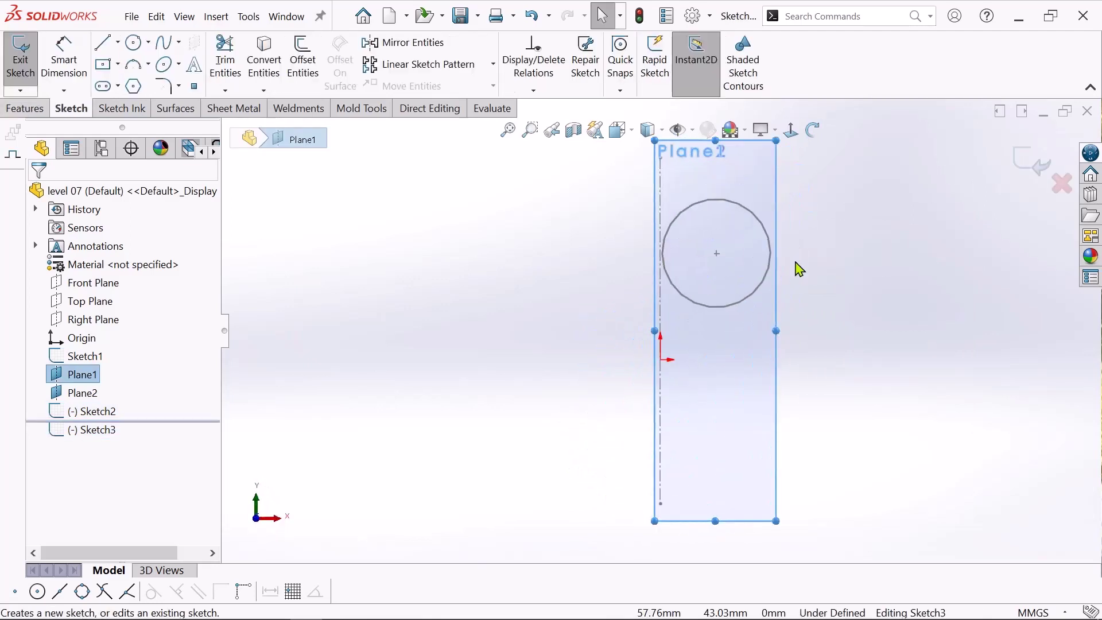
{"action": "left_click", "coordinate": [136, 49]}
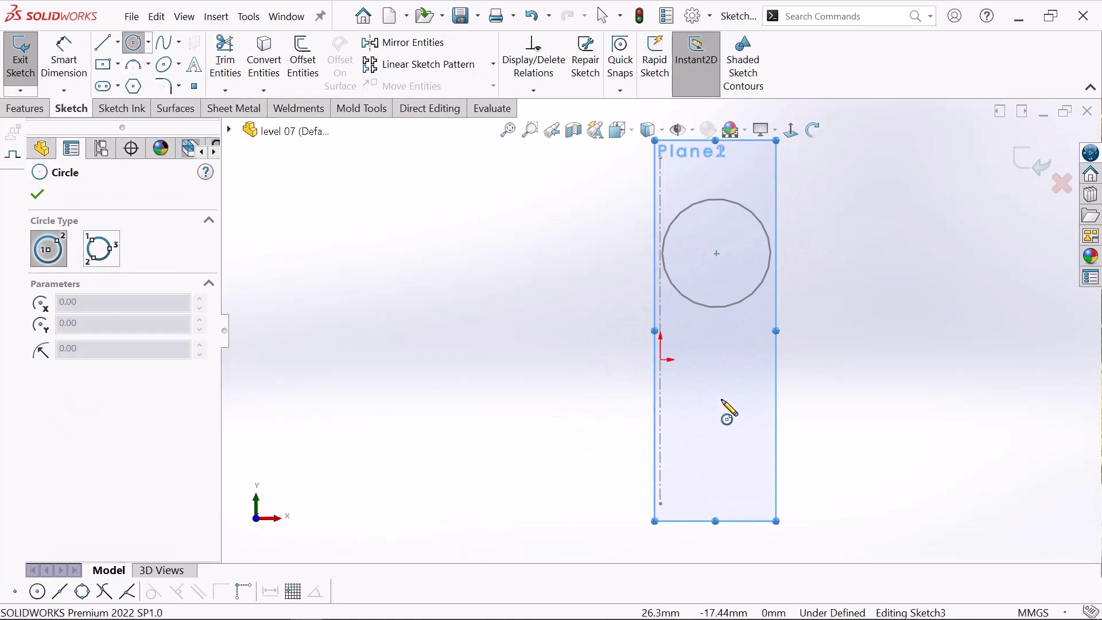
{"action": "left_click", "coordinate": [717, 353]}
{"action": "left_click", "coordinate": [737, 380]}
{"action": "right_click", "coordinate": [738, 386]}
{"action": "left_click", "coordinate": [803, 390]}
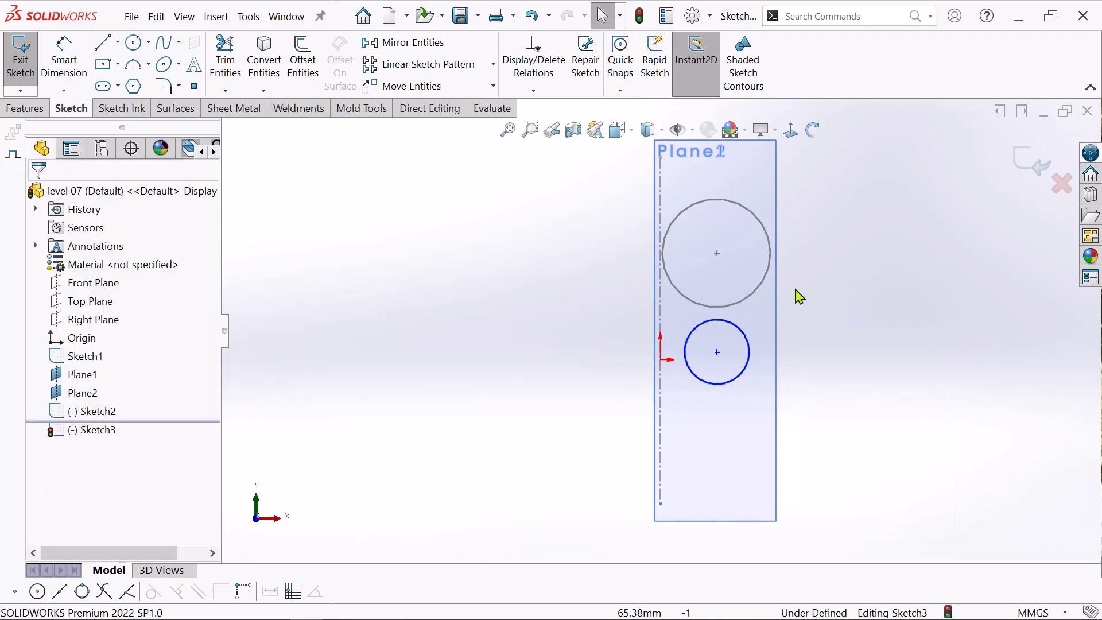
Orbit the model to view both circles on their separate planes in 3D.
{"action": "left_click", "coordinate": [813, 130]}
{"action": "mouse_move", "coordinate": [811, 257]}
{"action": "left_mouse_down"}
{"action": "mouse_move", "coordinate": [740, 303]}
{"action": "mouse_move", "coordinate": [762, 352]}
{"action": "mouse_move", "coordinate": [796, 319]}
{"action": "mouse_move", "coordinate": [792, 235]}
{"action": "mouse_move", "coordinate": [814, 283]}
{"action": "mouse_move", "coordinate": [779, 308]}
{"action": "mouse_move", "coordinate": [779, 241]}
{"action": "left_mouse_up"}
{"action": "right_click", "coordinate": [785, 245]}
{"action": "left_click", "coordinate": [796, 261]}
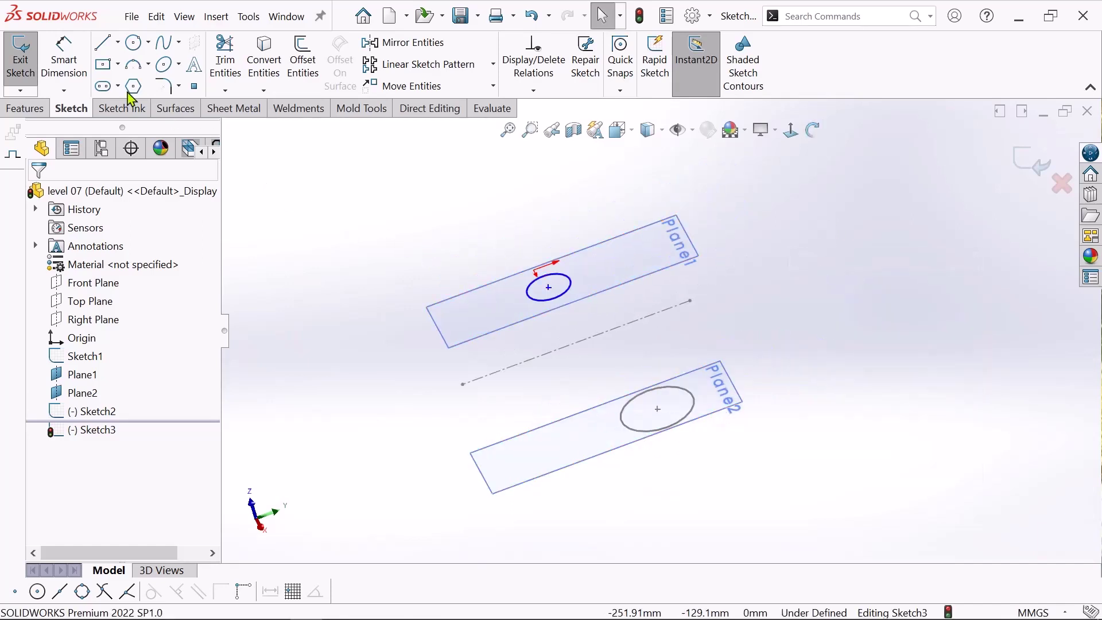
{"action": "left_click", "coordinate": [812, 130]}
{"action": "mouse_move", "coordinate": [762, 219]}
{"action": "left_mouse_down"}
{"action": "mouse_move", "coordinate": [684, 232]}
{"action": "mouse_move", "coordinate": [659, 270]}
{"action": "mouse_move", "coordinate": [717, 298]}
{"action": "mouse_move", "coordinate": [773, 212]}
{"action": "left_mouse_up"}
{"action": "right_click", "coordinate": [774, 212]}
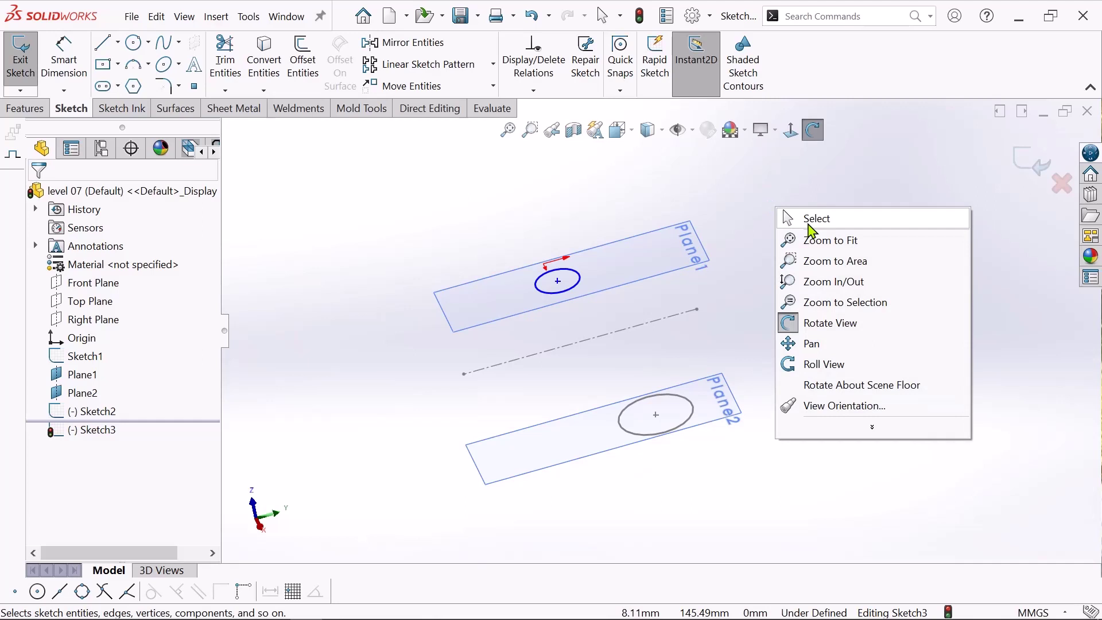
{"action": "left_click", "coordinate": [809, 220]}
{"action": "left_click", "coordinate": [184, 111]}
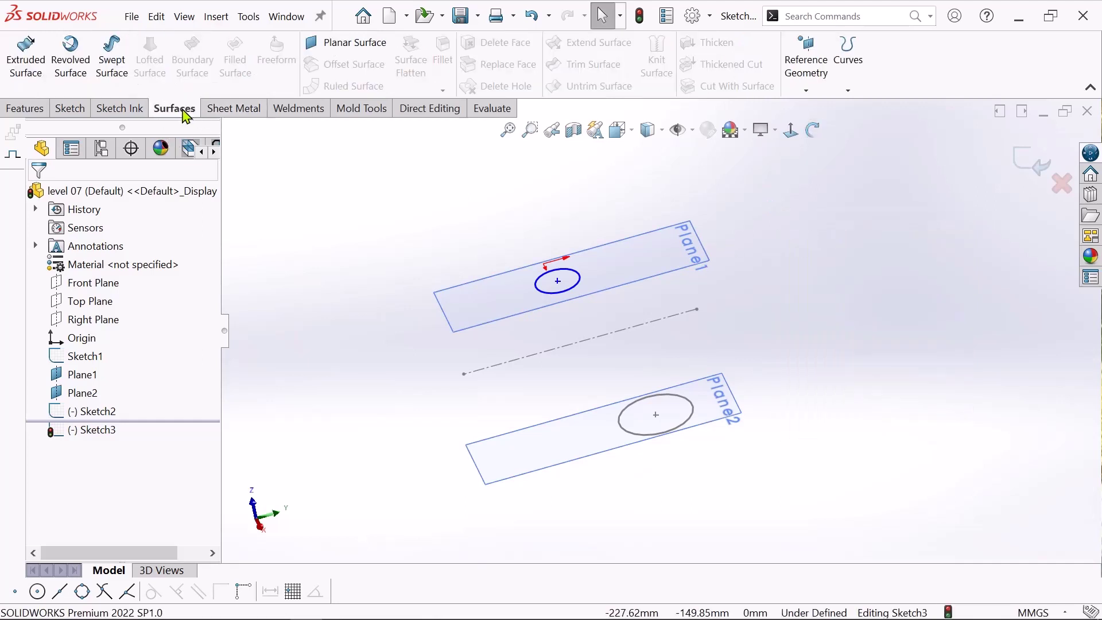
Exit the Plane1 sketch and start a lofted surface from the Plane1 and Plane2 circles.
{"action": "left_click", "coordinate": [1027, 168]}
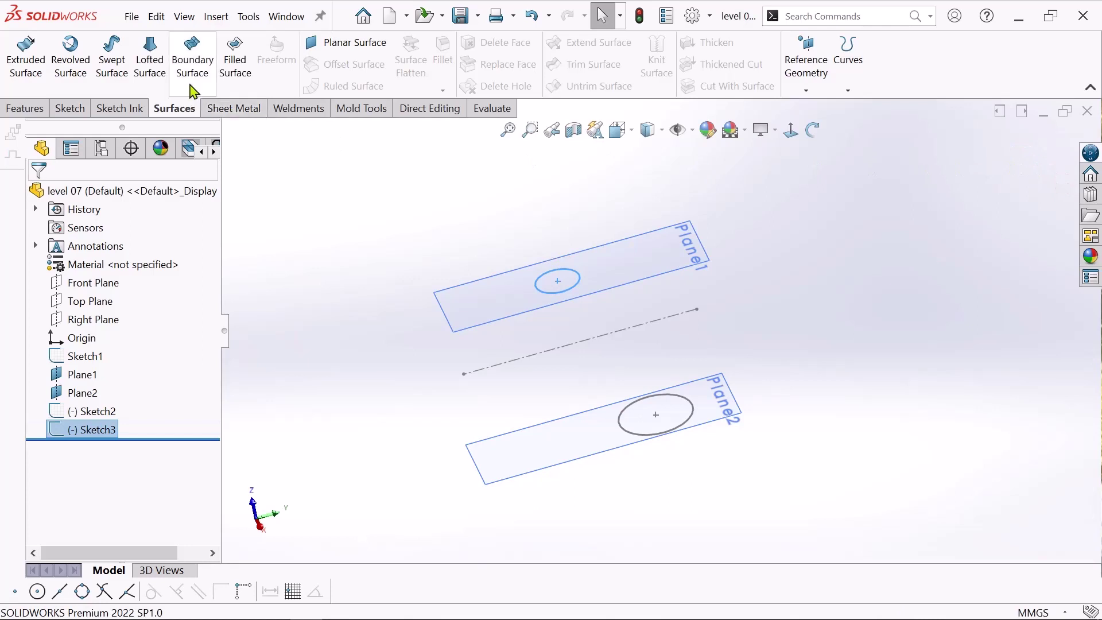
{"action": "left_click", "coordinate": [161, 67]}
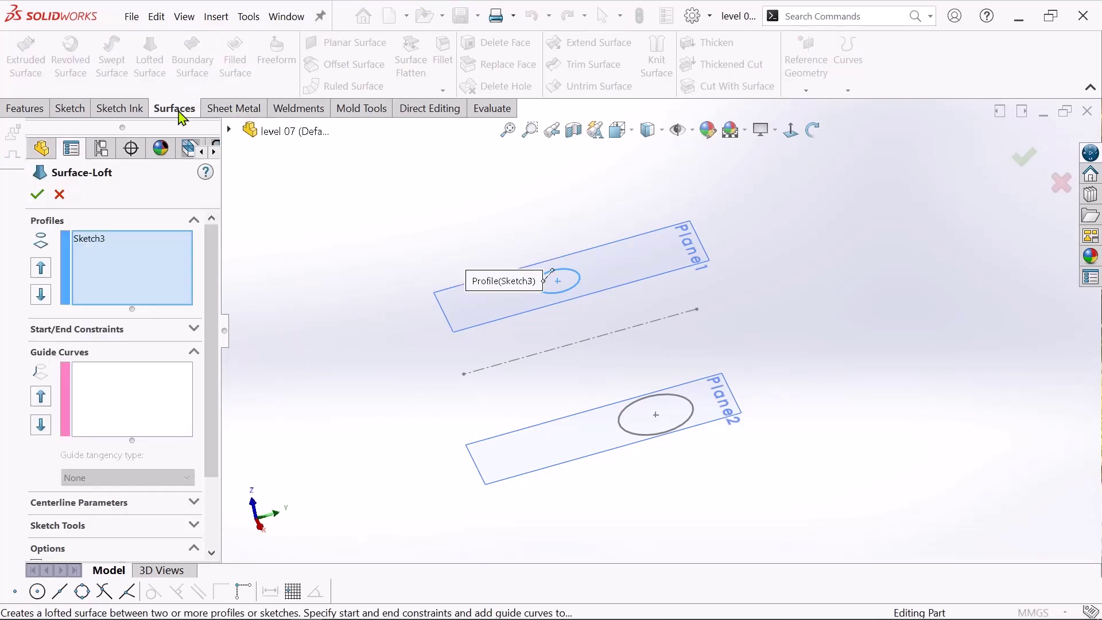
{"action": "scroll", "coordinate": [578, 303], "scroll_direction": "down", "scroll_amount": 2}
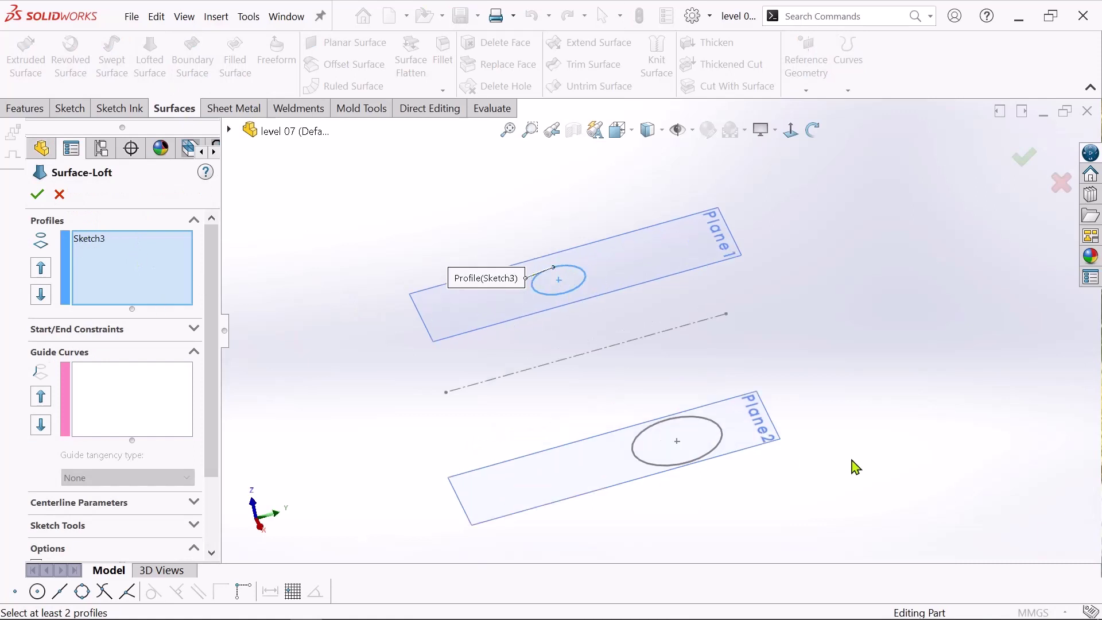
{"action": "left_click", "coordinate": [636, 439]}
View the loft preview side-on and move the top connector point on the small circle.
{"action": "left_click", "coordinate": [812, 130]}
{"action": "left_click_drag", "start_coordinate": [795, 227], "coordinate": [590, 480]}
{"action": "scroll", "coordinate": [594, 473], "scroll_direction": "down", "scroll_amount": 2}
{"action": "right_click", "coordinate": [705, 258]}
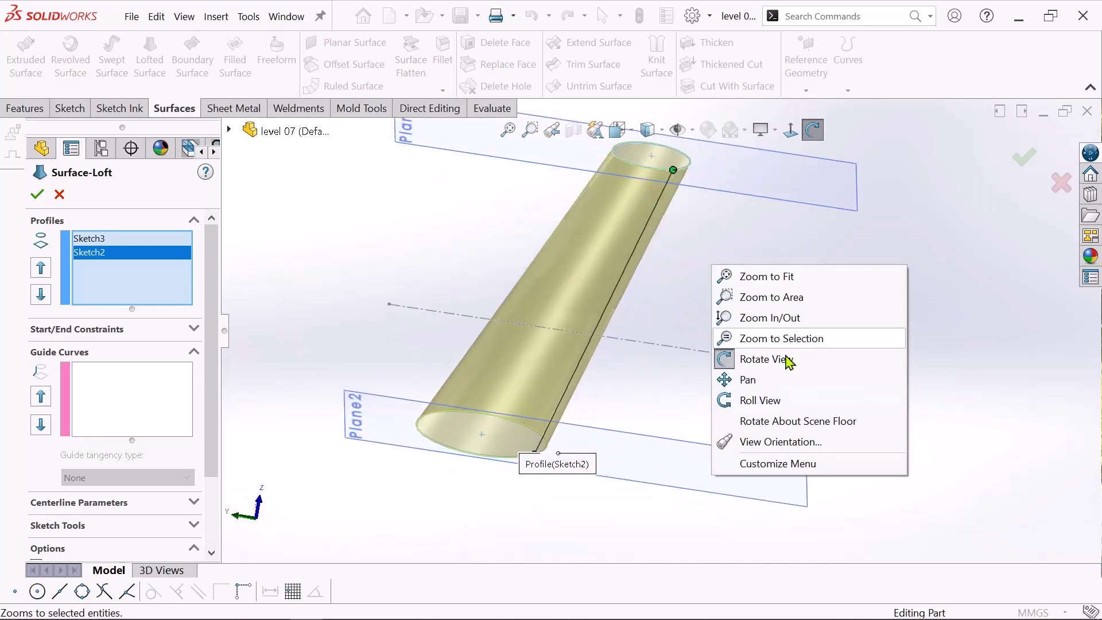
{"action": "left_click", "coordinate": [781, 361]}
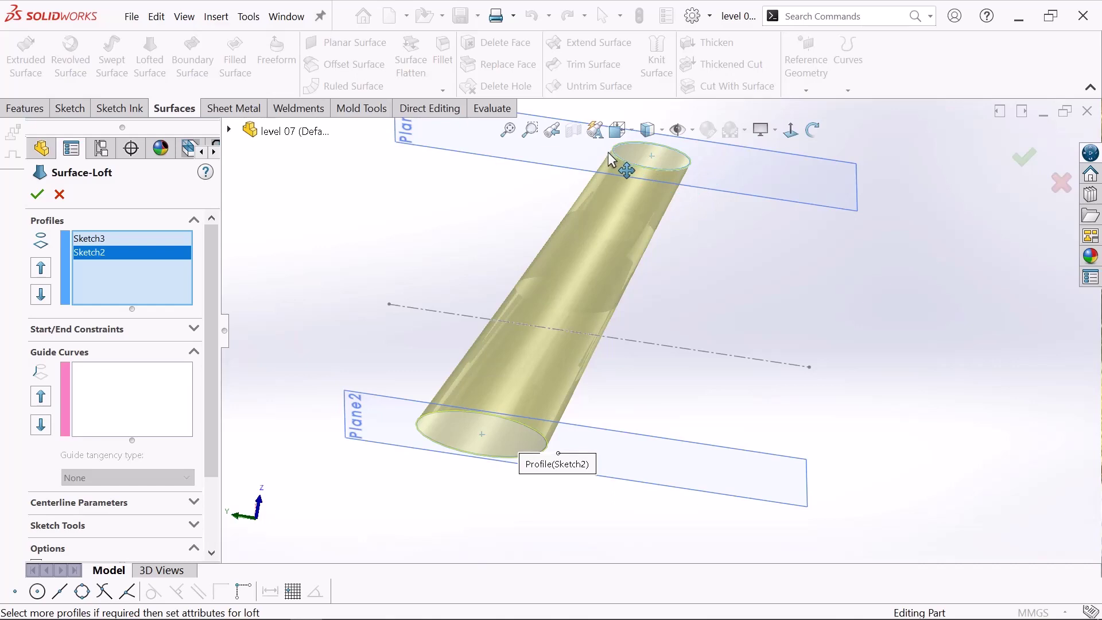
{"action": "left_click_drag", "start_coordinate": [612, 151], "coordinate": [615, 148]}
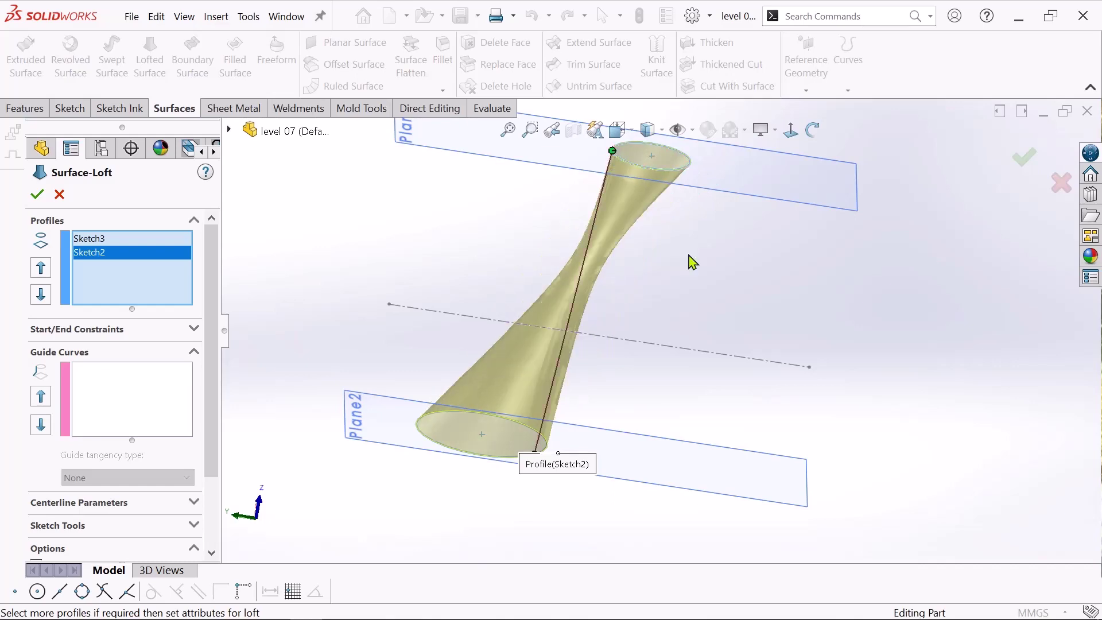
{"action": "scroll", "coordinate": [791, 183], "scroll_direction": "down", "scroll_amount": 2}
Line up the connector points to untwist the tube and confirm Surface-Loft1.
{"action": "left_click", "coordinate": [812, 130]}
{"action": "left_click_drag", "start_coordinate": [706, 329], "coordinate": [704, 288]}
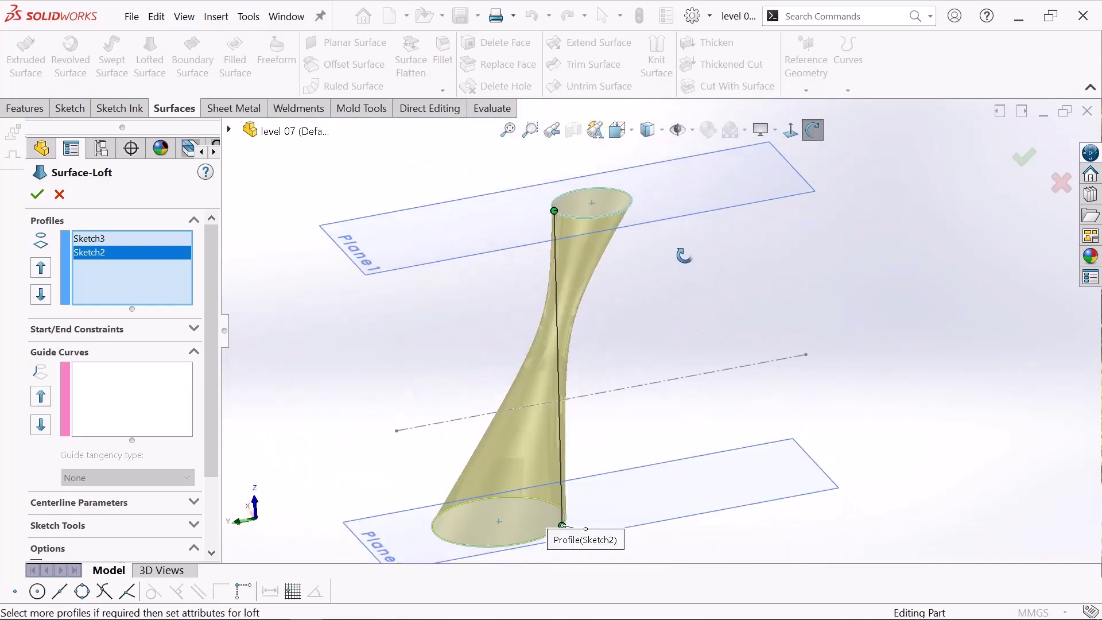
{"action": "right_click", "coordinate": [704, 291]}
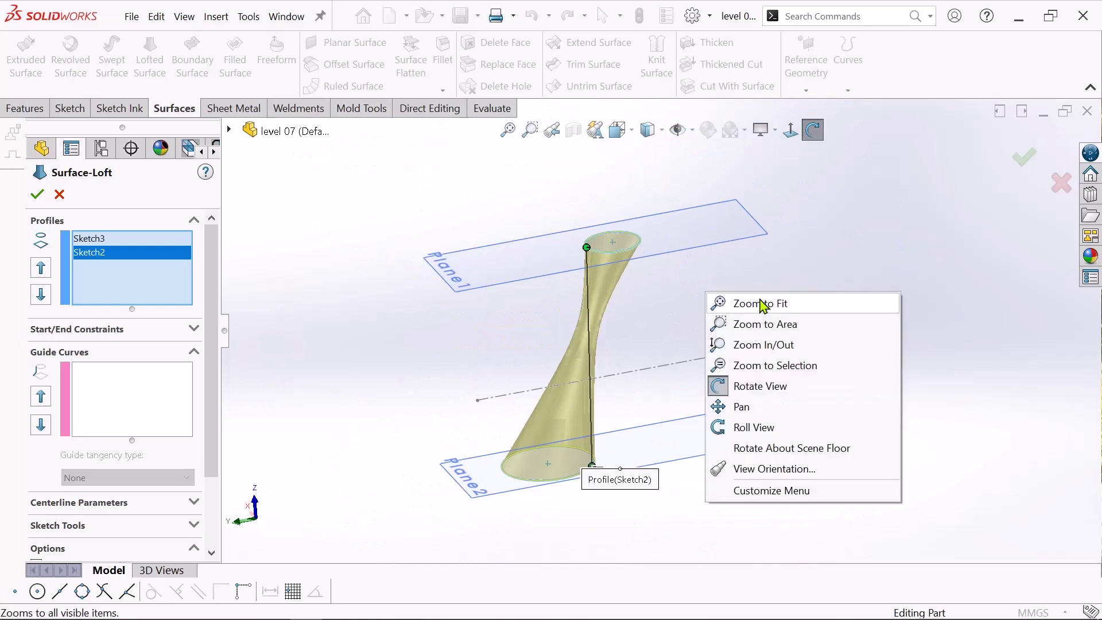
{"action": "left_click", "coordinate": [781, 393]}
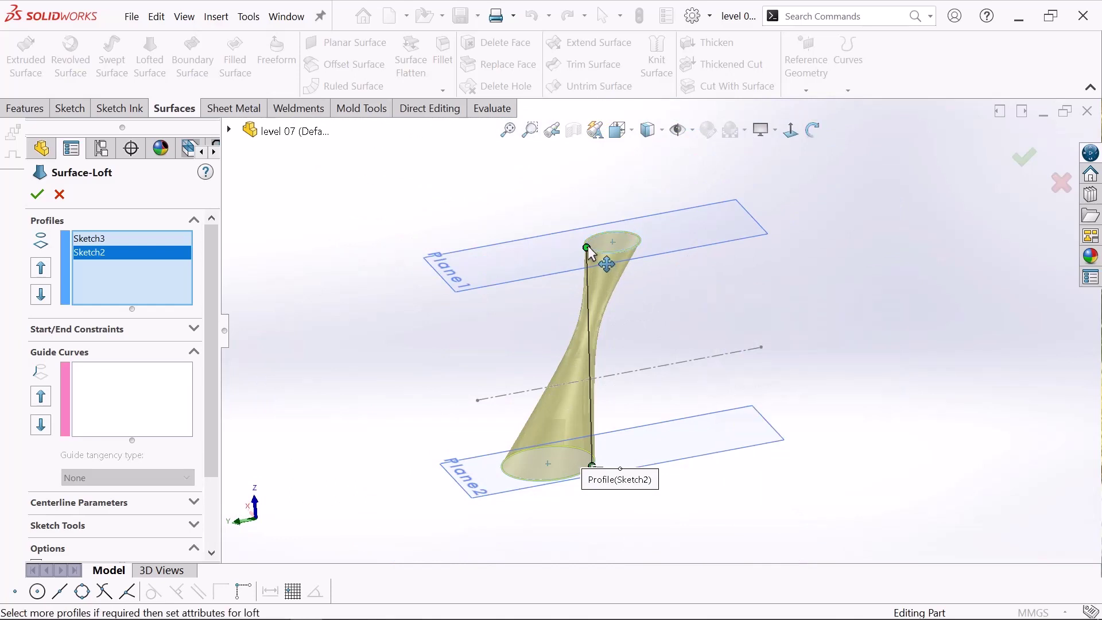
{"action": "left_click_drag", "start_coordinate": [626, 254], "coordinate": [625, 250]}
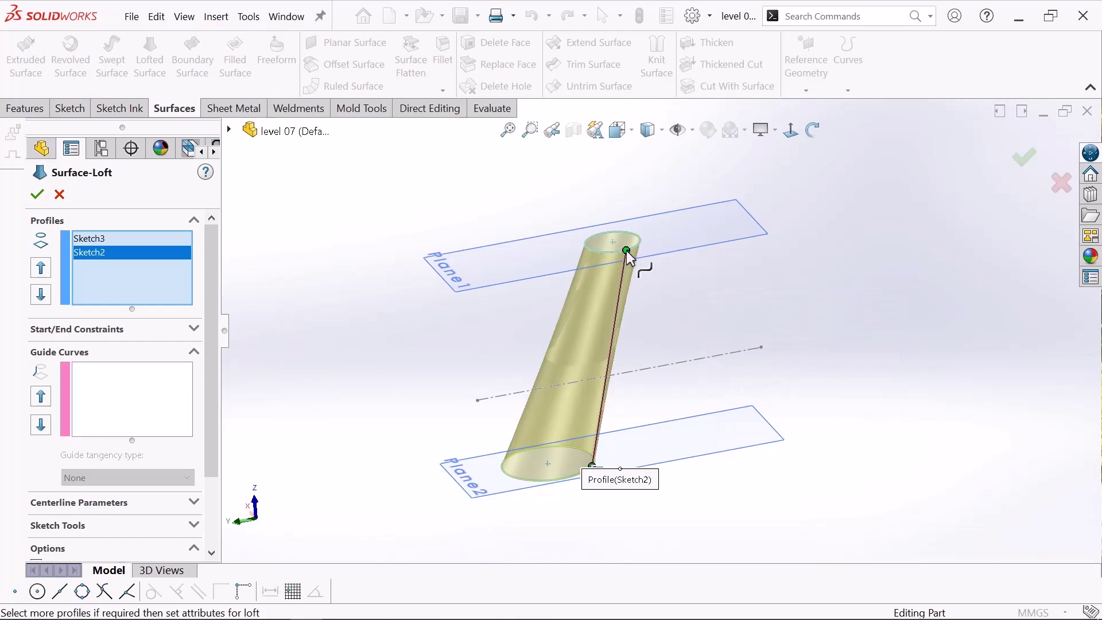
{"action": "scroll", "coordinate": [613, 392], "scroll_direction": "down", "scroll_amount": 2}
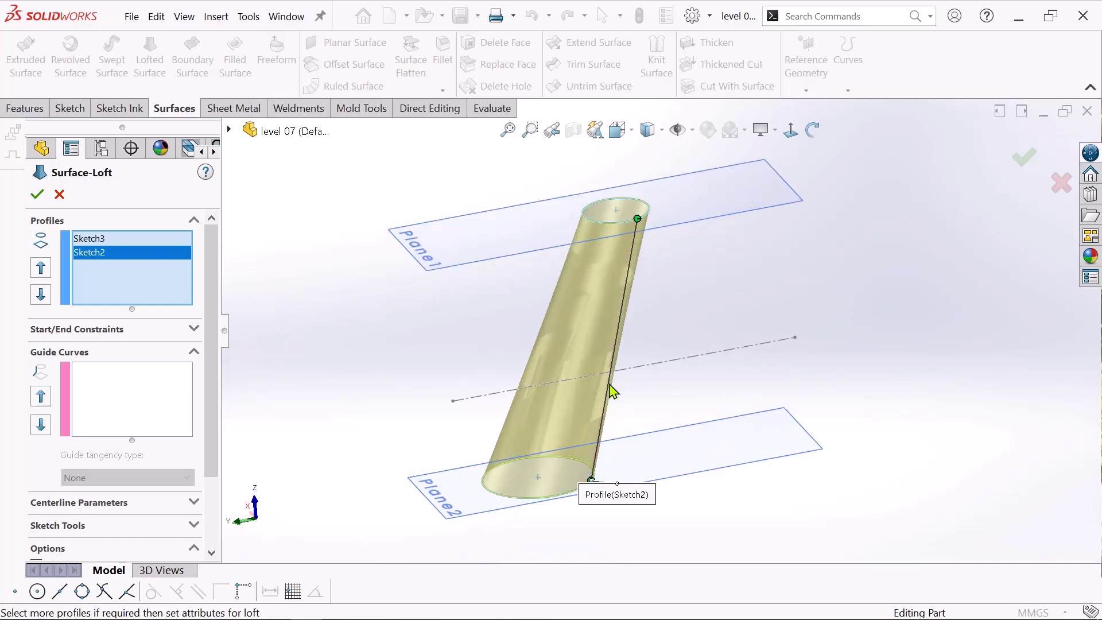
{"action": "scroll", "coordinate": [613, 392], "scroll_direction": "up", "scroll_amount": 2}
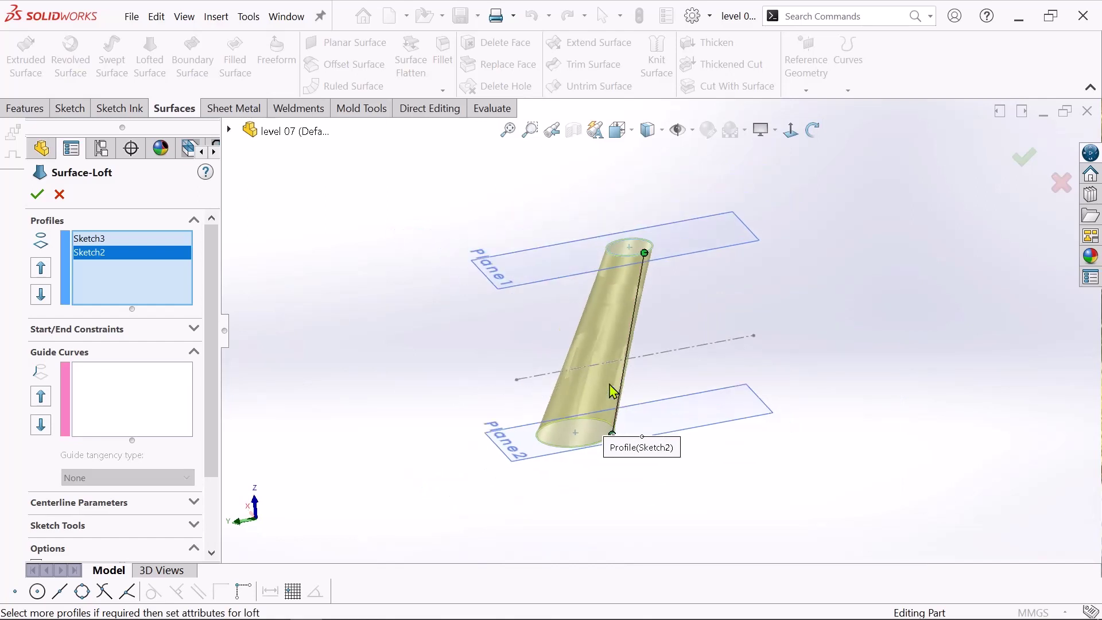
{"action": "left_click", "coordinate": [37, 195]}
{"action": "left_click", "coordinate": [813, 130]}
Orbit to inspect the tapered Surface-Loft1 tube from another side.
{"action": "left_click_drag", "start_coordinate": [769, 218], "coordinate": [692, 252]}
{"action": "right_click", "coordinate": [650, 208]}
{"action": "left_click", "coordinate": [661, 208]}
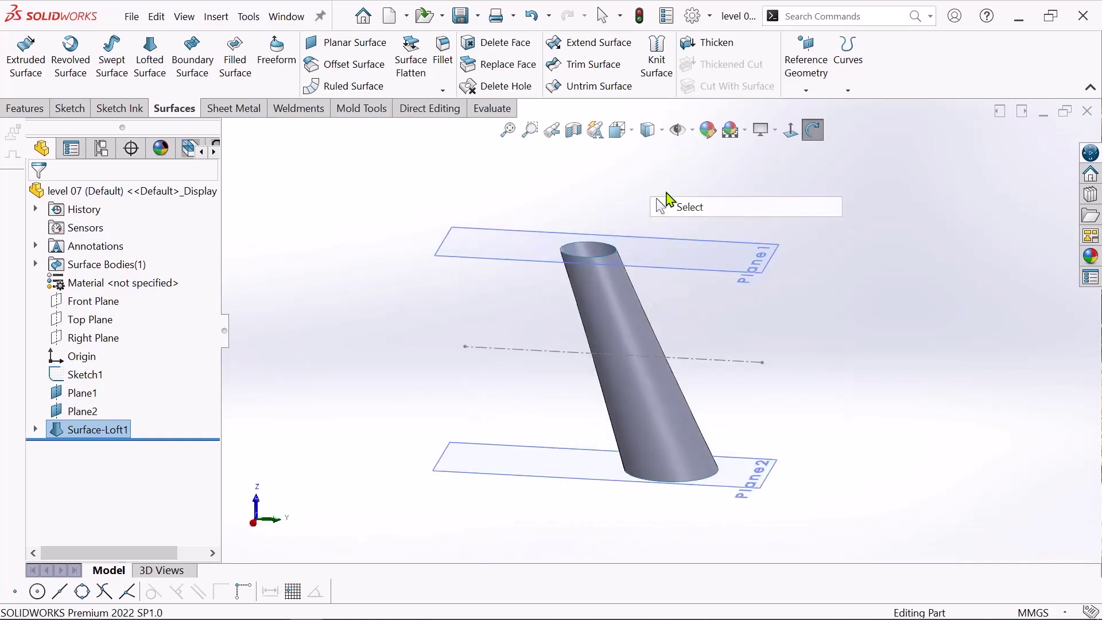